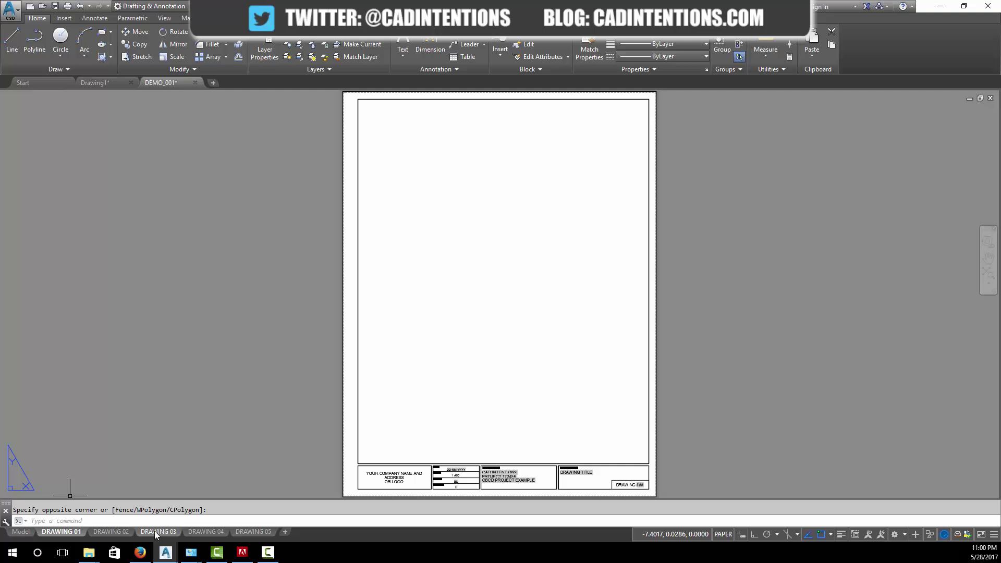
Review DEMO_001's layouts DRAWING 01 through DRAWING 05, twice.
left_click(117, 531)
left_click(162, 532)
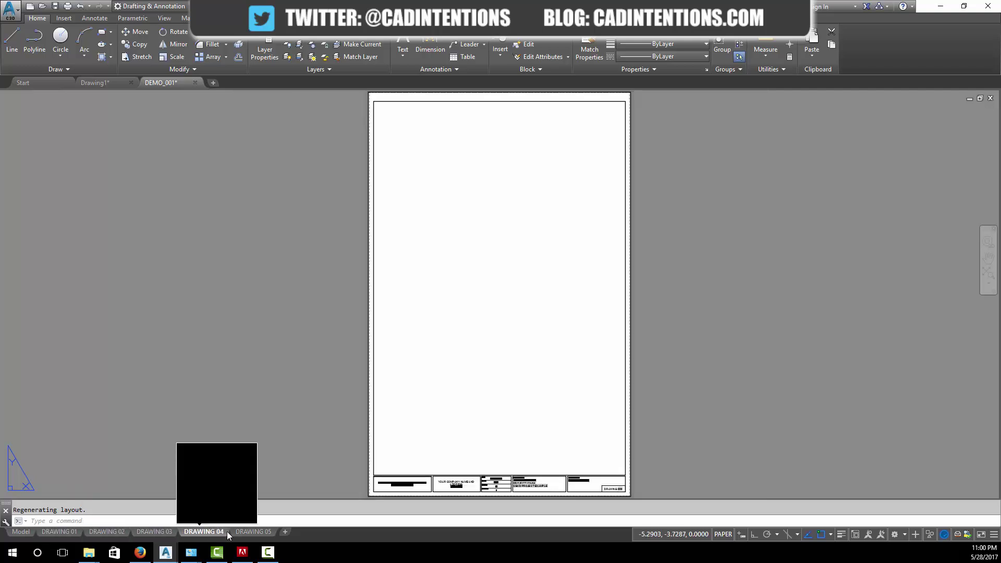
left_click(225, 531)
left_click(264, 528)
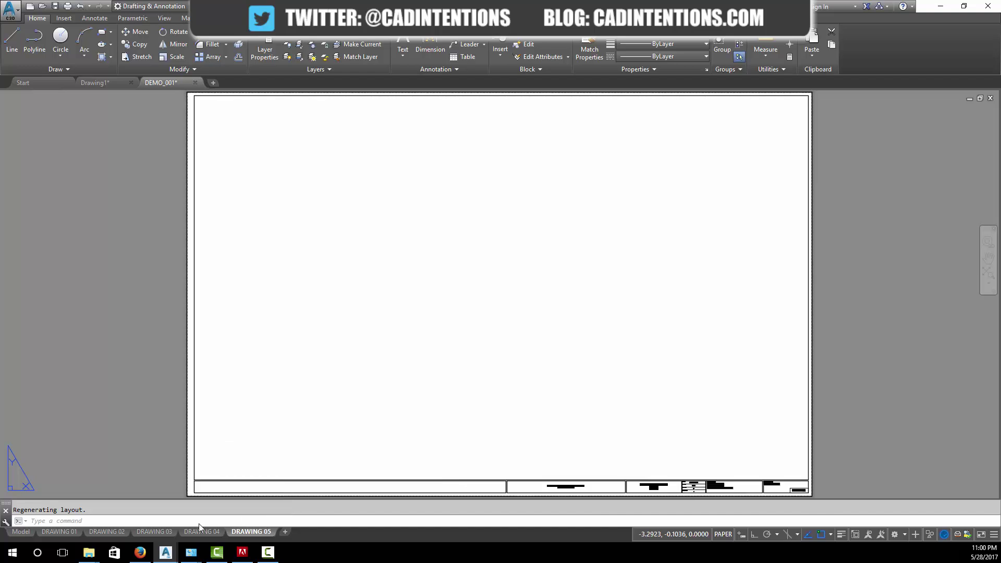
left_click(74, 530)
left_click(112, 531)
left_click(157, 532)
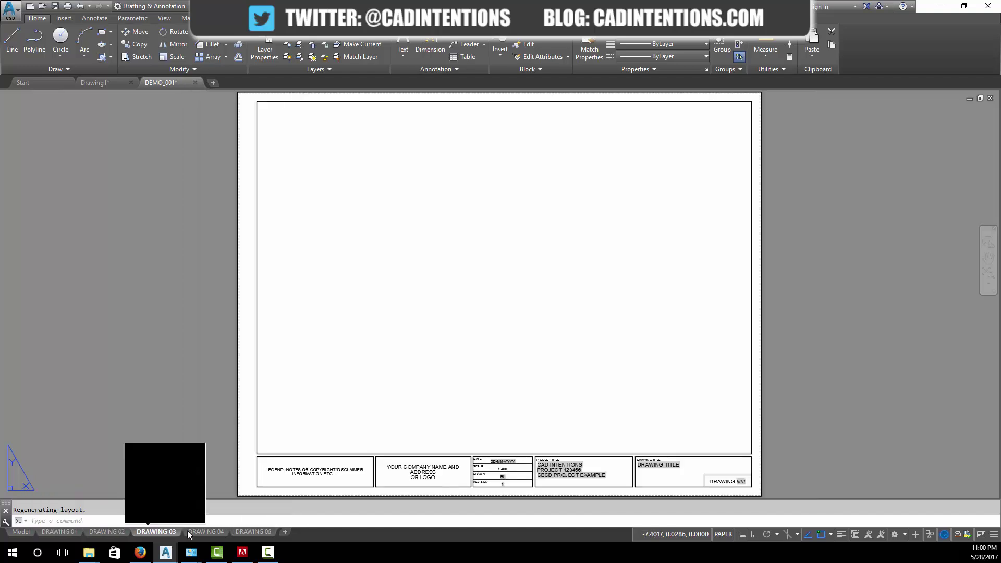
left_click(192, 532)
left_click(251, 533)
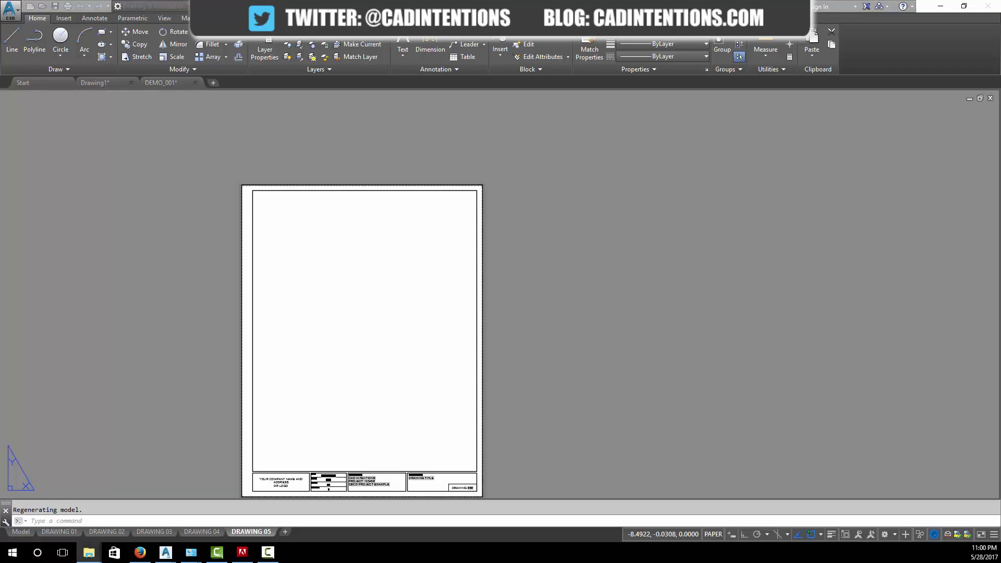
Open DEMO_002 from the File Explorer window.
left_click(88, 552)
left_click_drag(409, 160, 278, 105)
left_click(389, 104)
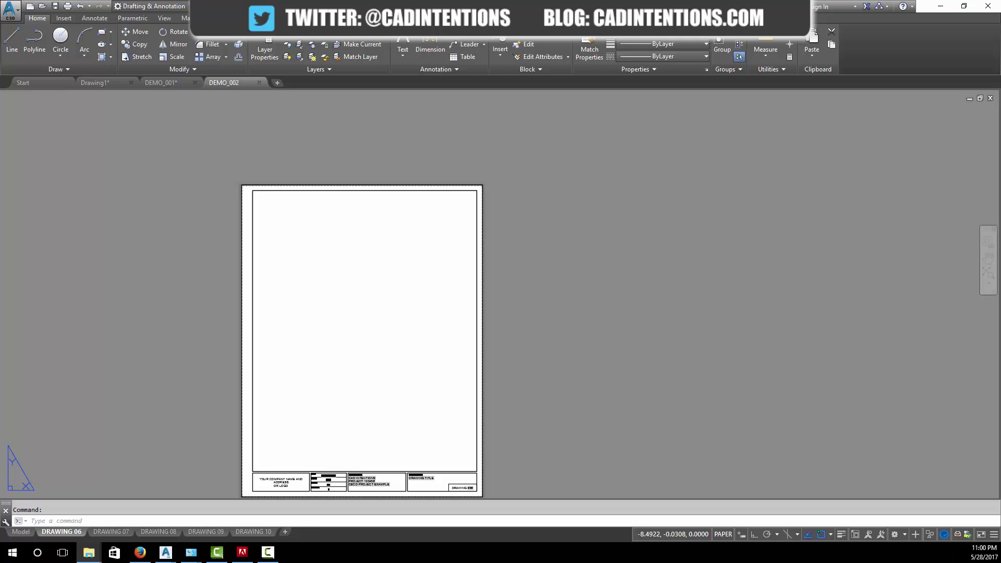
left_click(182, 255)
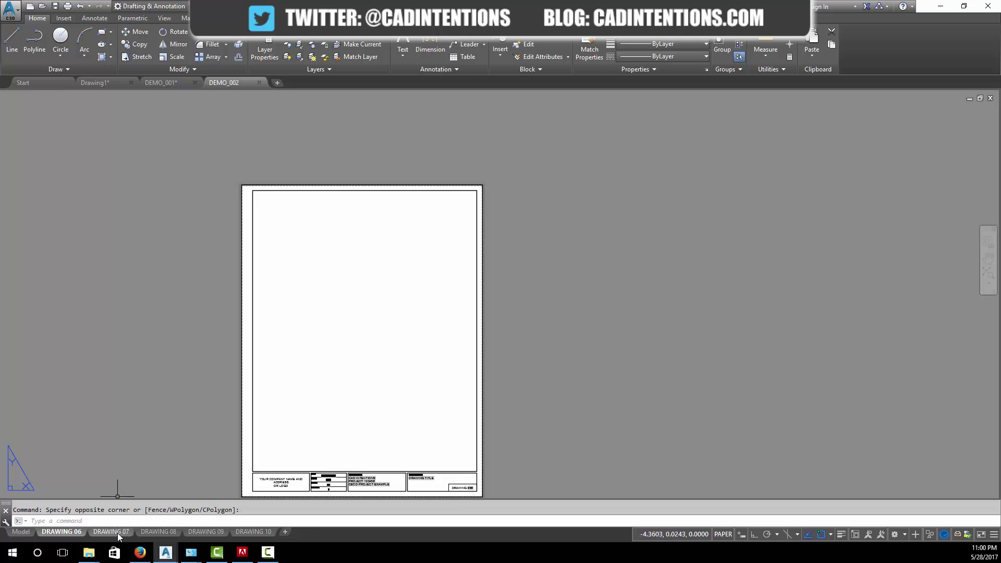
Review DEMO_002's layouts DRAWING 06 through DRAWING 10, then return to DEMO_001.
left_click(118, 533)
left_click(166, 534)
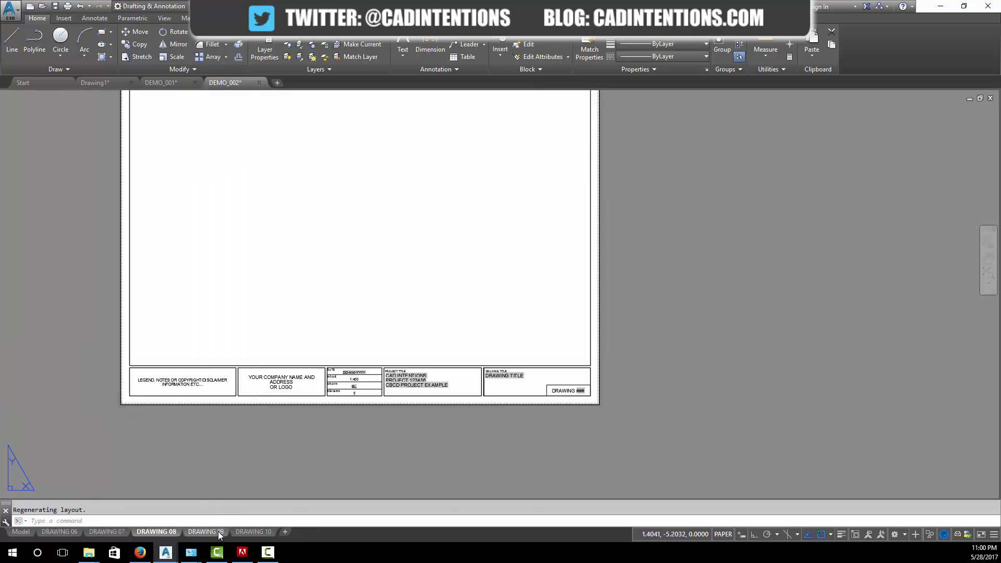
left_click(217, 533)
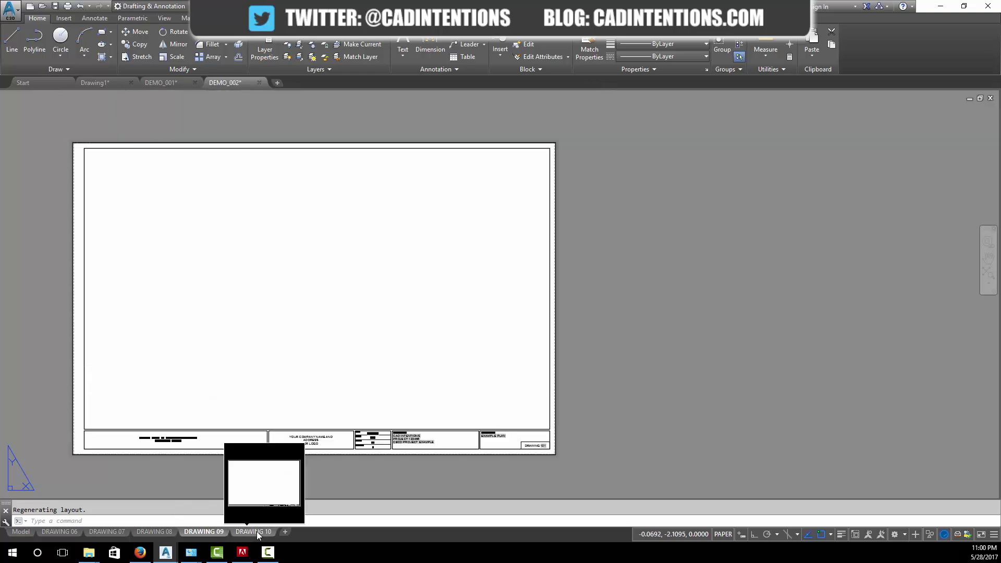
left_click(257, 531)
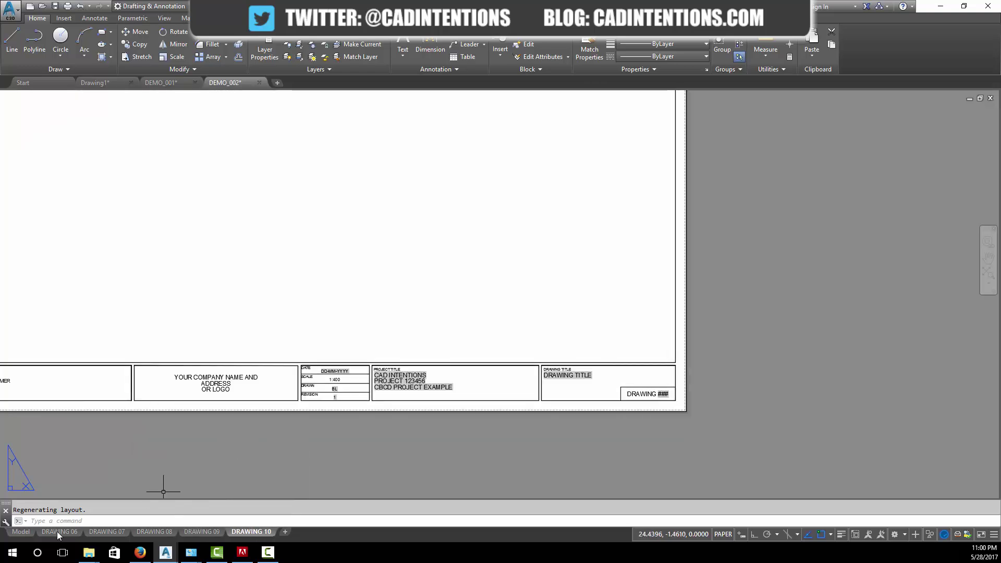
left_click(59, 533)
left_click(160, 82)
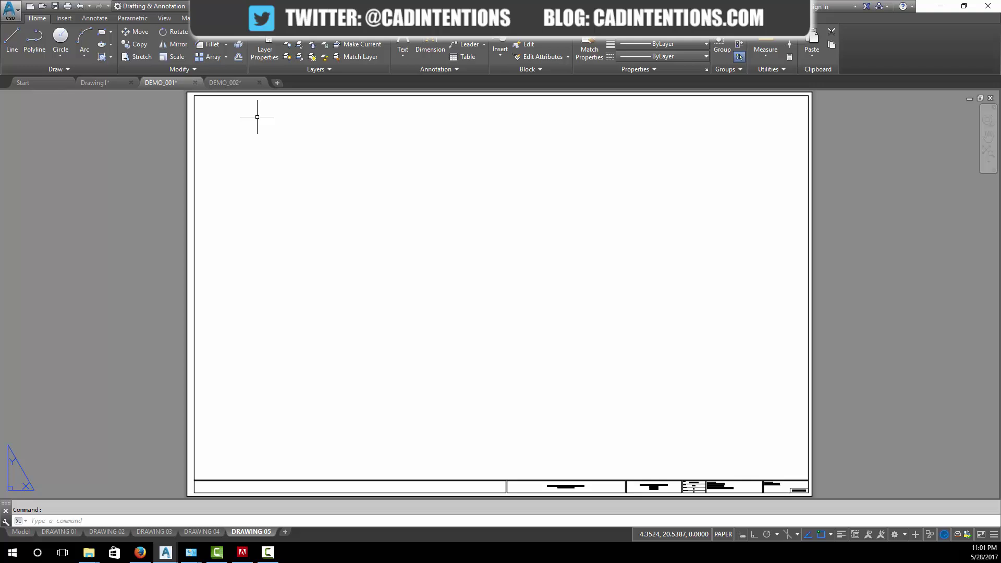
Launch the Sheet Set Manager with the SSM command and show its sheet set options list.
left_click(139, 132)
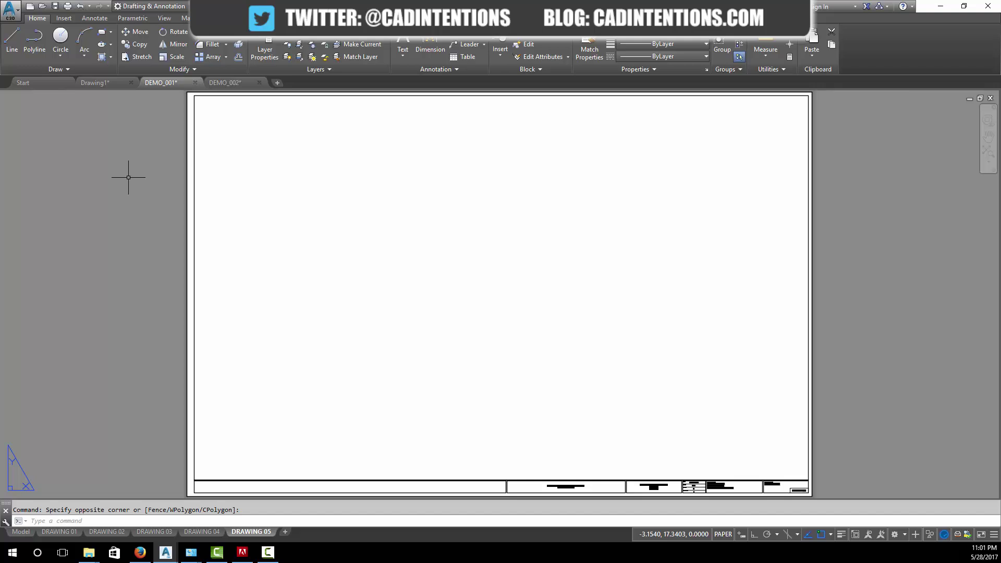
type("SS")
key("Down")
key("Return")
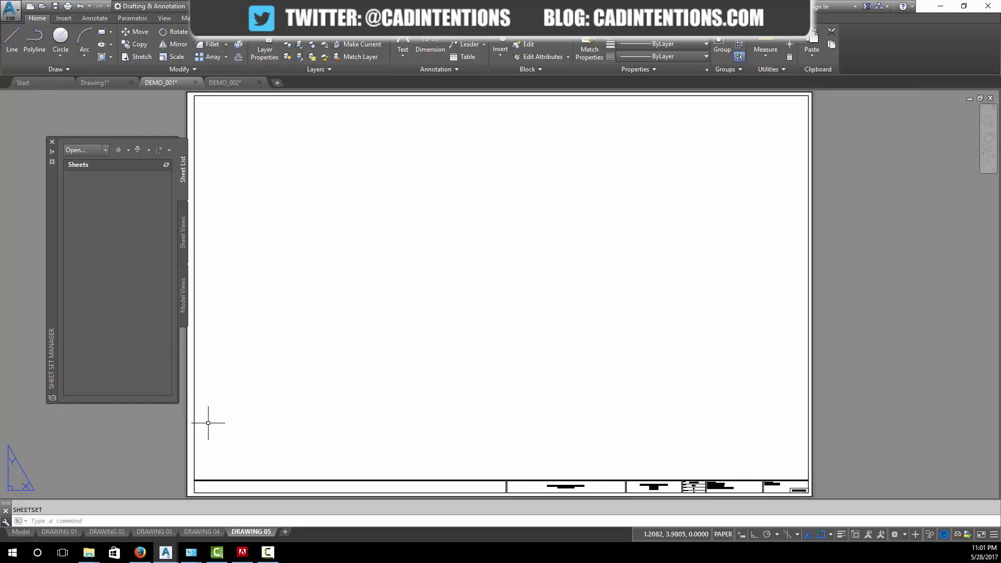
left_click(106, 150)
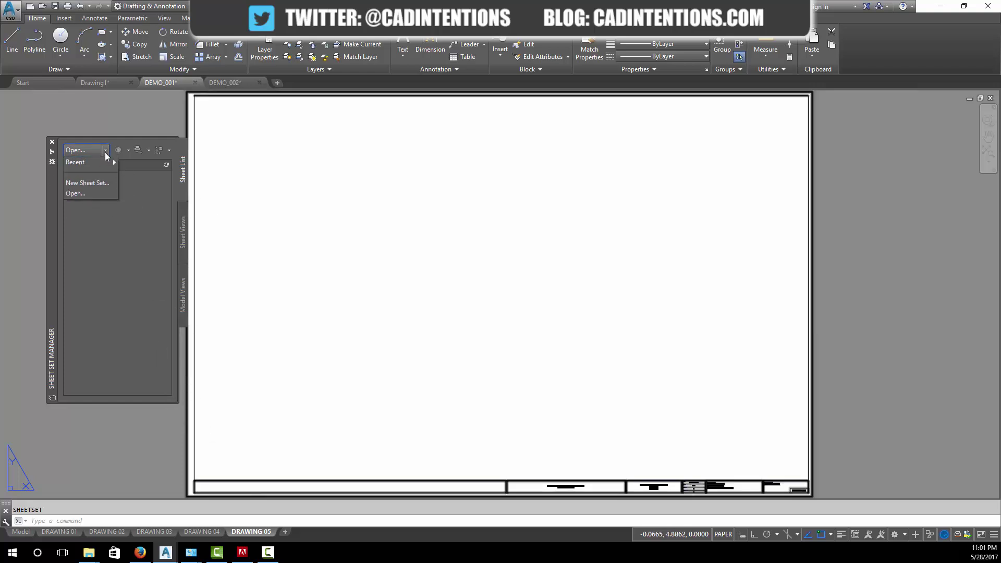
Start a new sheet set from existing drawings and advance to the Sheet Set Details page.
left_click(90, 183)
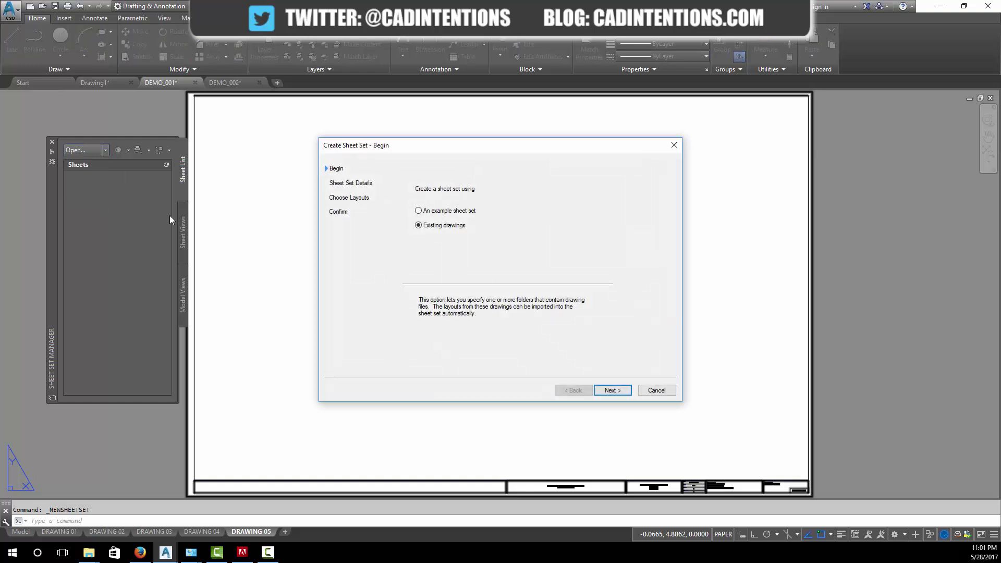
left_click_drag(422, 145, 354, 118)
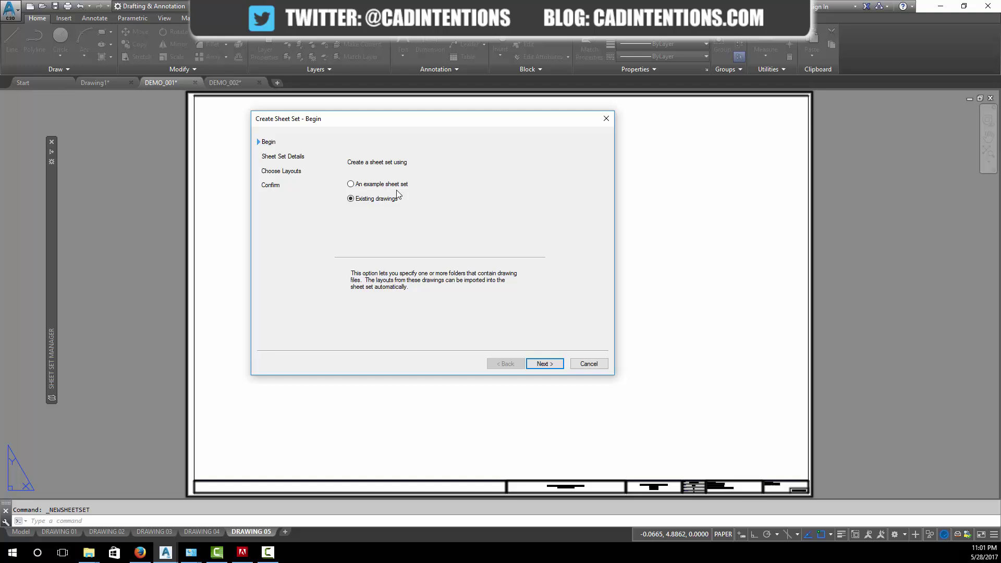
left_click(545, 364)
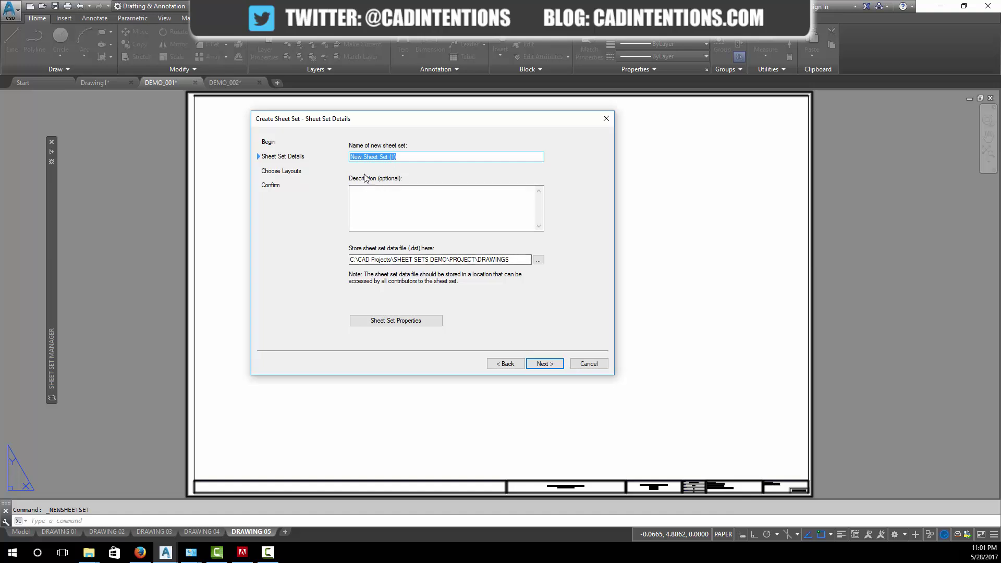
Name the sheet set SHEET SET DEMO with the description PROJECT DESCRIPTION.
left_click(397, 156)
left_click_drag(397, 156, 235, 140)
type("SHEET SET DEMO")
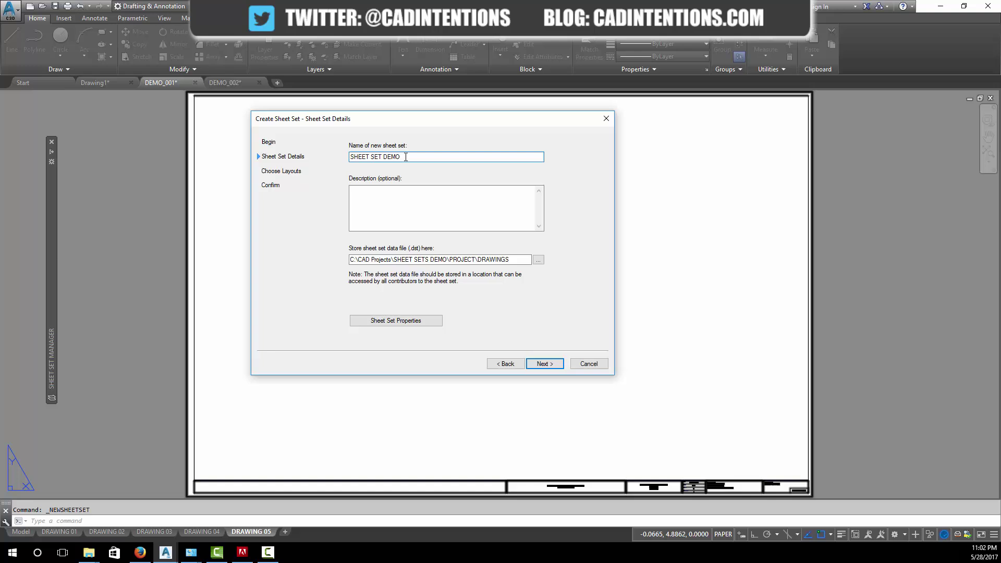
left_click_drag(401, 156, 342, 155)
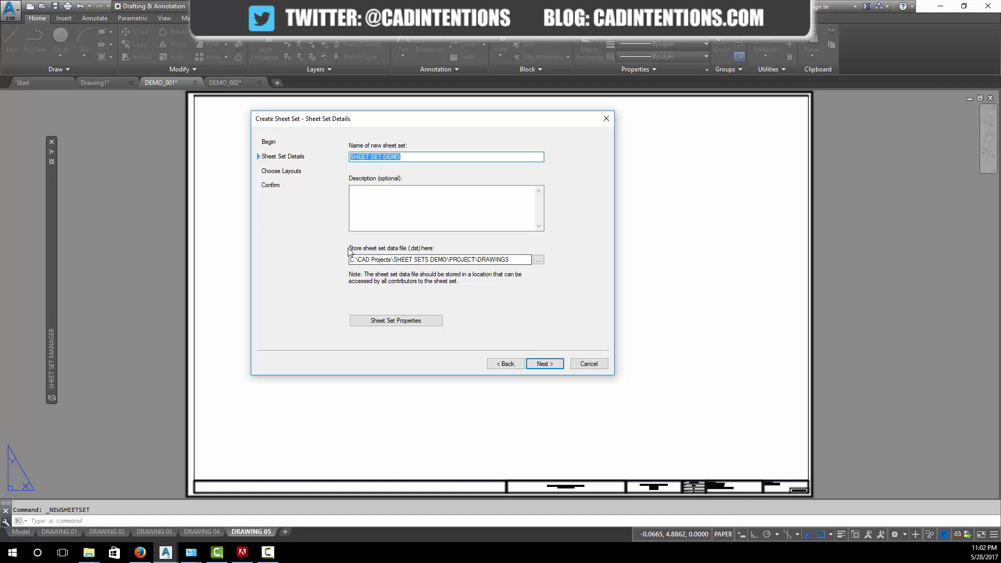
left_click(376, 203)
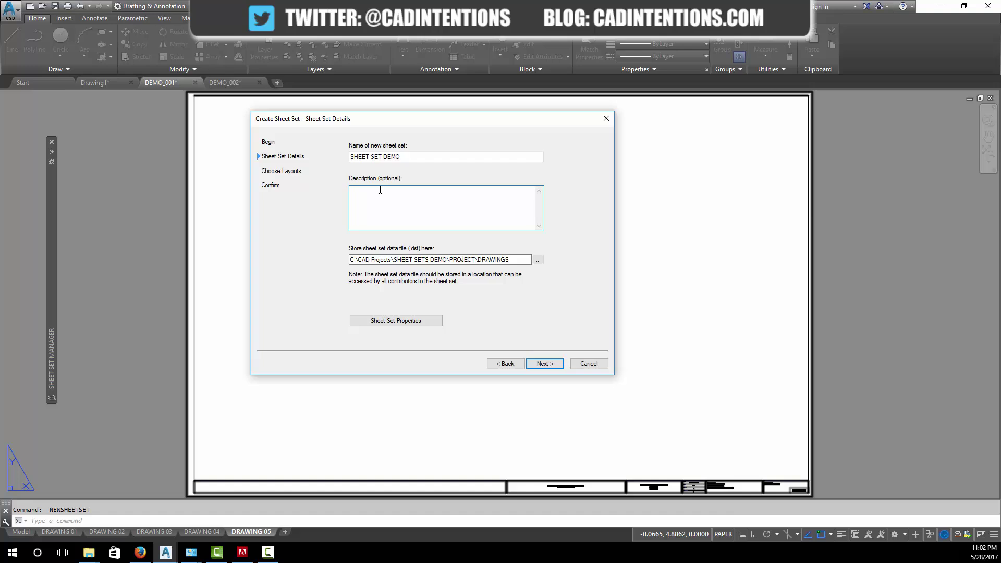
left_click(380, 190)
type("PROJECT DESCRIPTION")
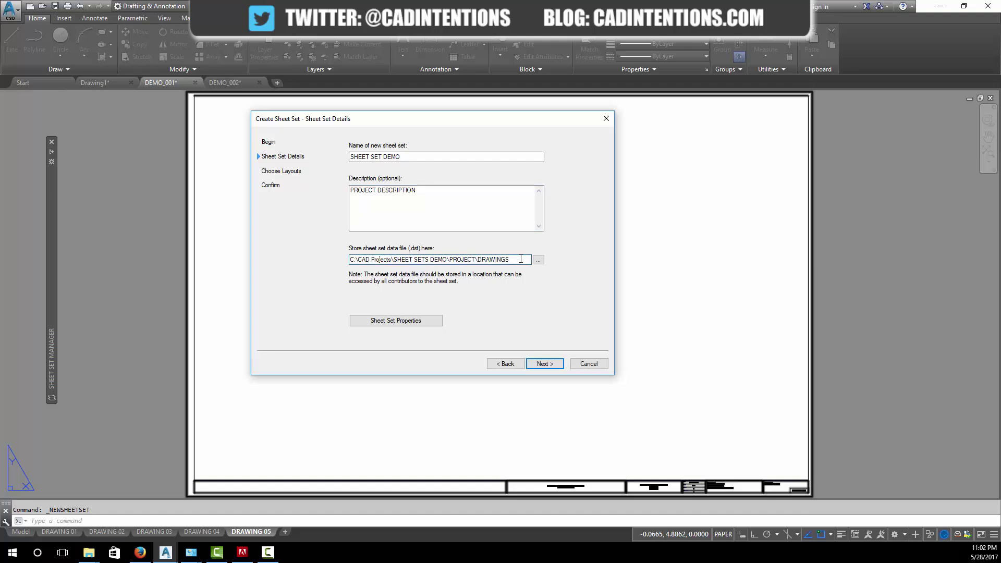
key("Tab")
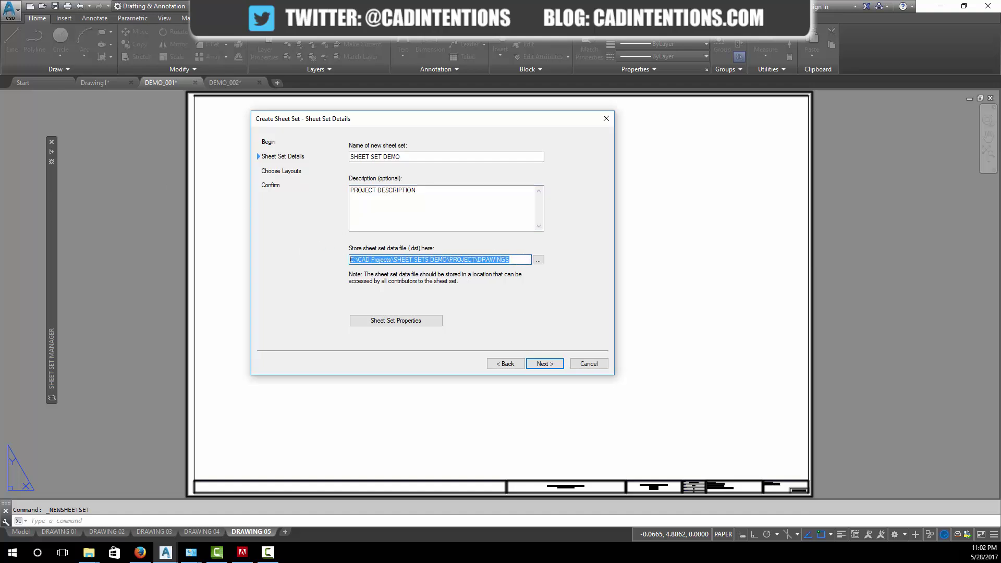
Set the .dst location to C:\CAD Projects\SHEET SETS DEMO\PROJECT\DRAWINGS using the path from File Explorer.
key("alt+Tab")
left_click_drag(465, 111, 812, 111)
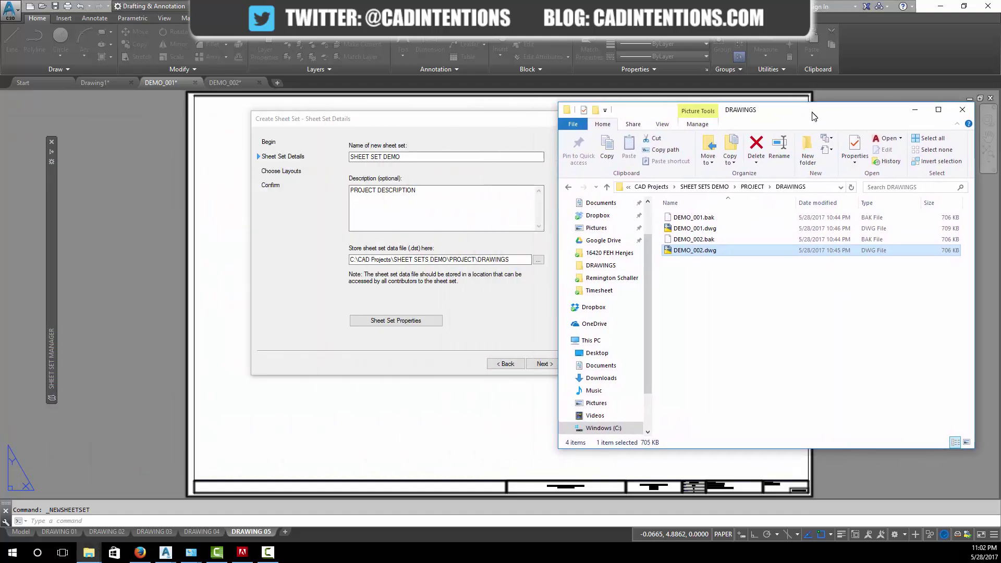
left_click(821, 189)
key("ctrl+c")
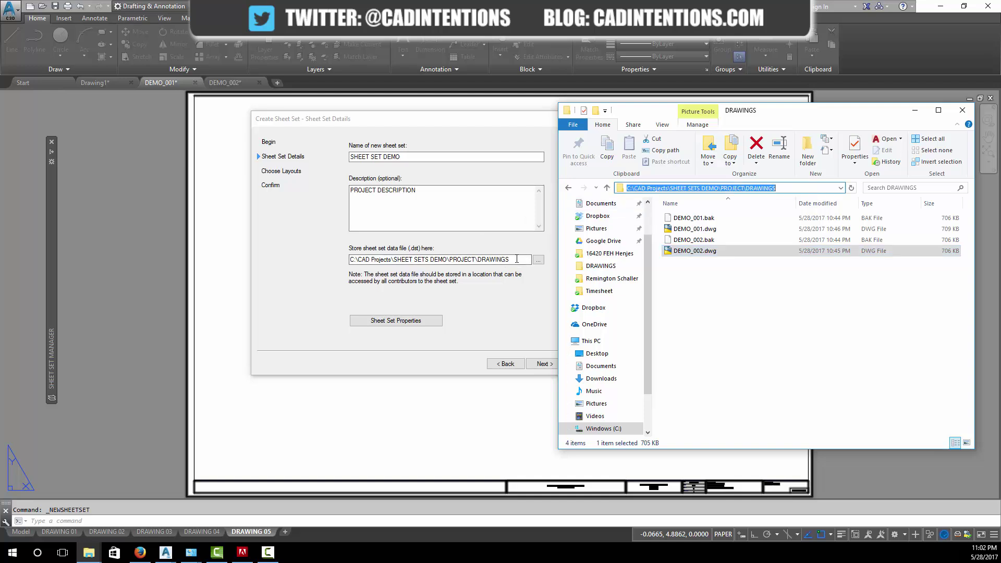
left_click(270, 240)
key("ctrl+v")
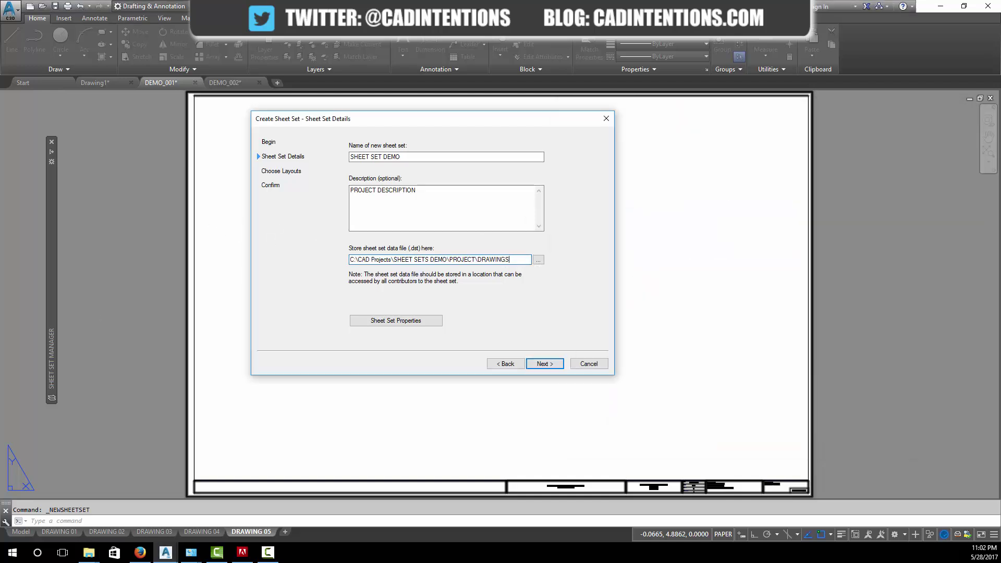
left_click(89, 554)
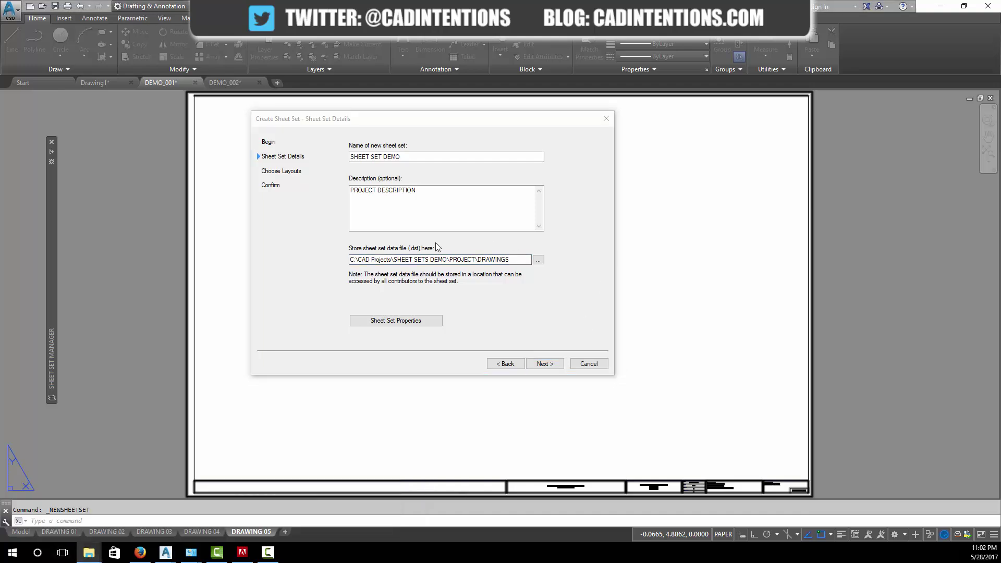
left_click(469, 278)
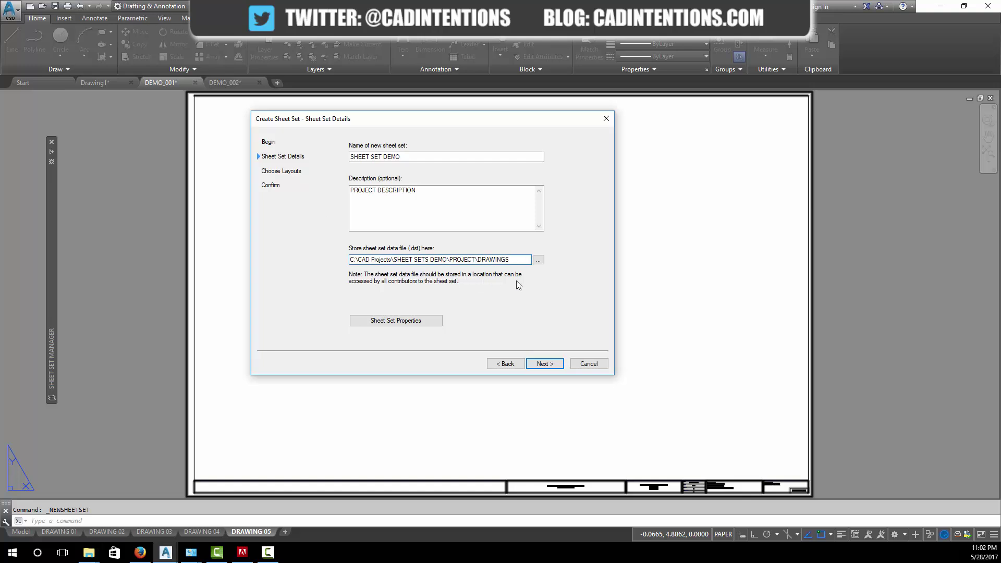
left_click(415, 321)
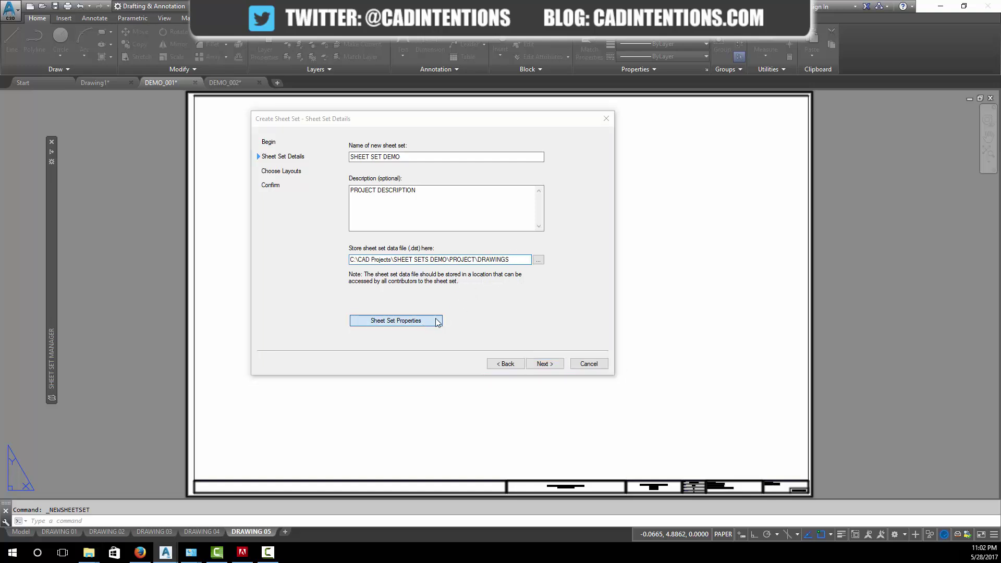
left_click(540, 268)
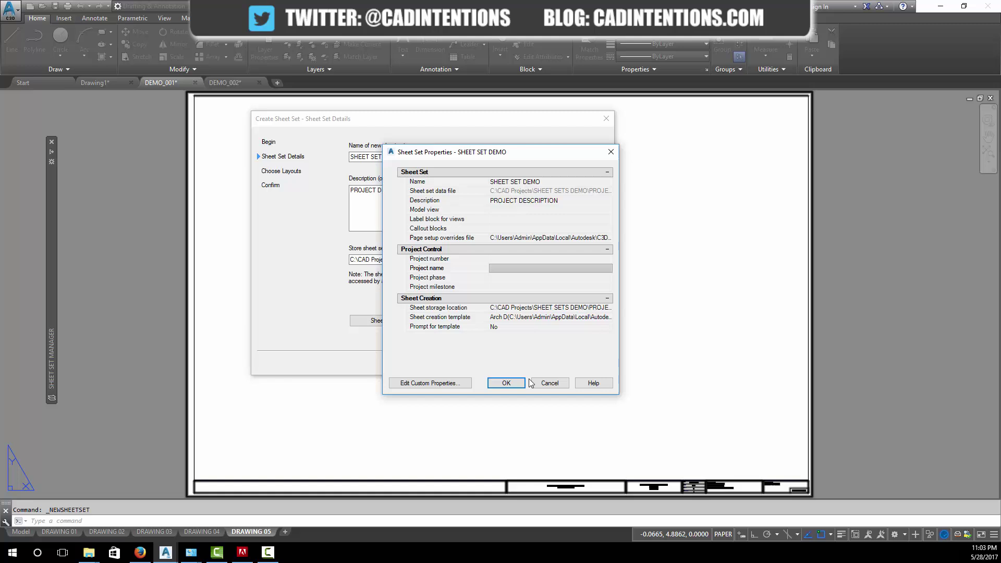
left_click(558, 385)
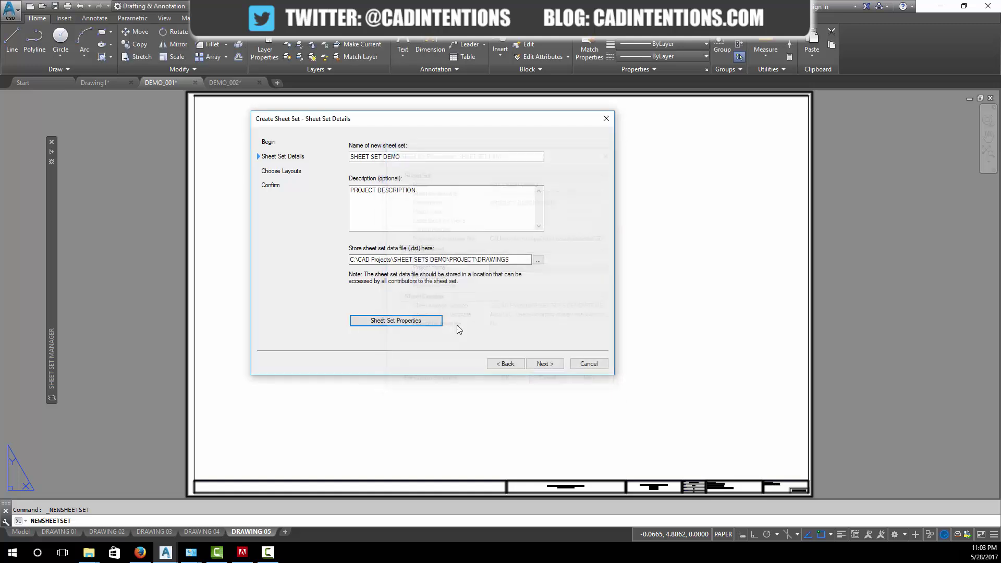
Advance the wizard to the Confirm page, review it, and finish creating the sheet set.
left_click(544, 365)
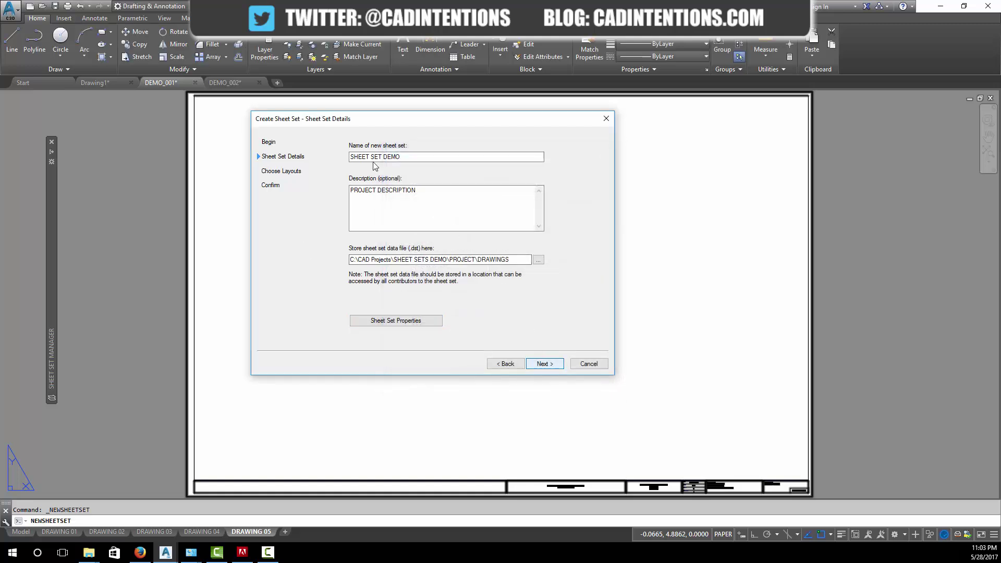
left_click(554, 366)
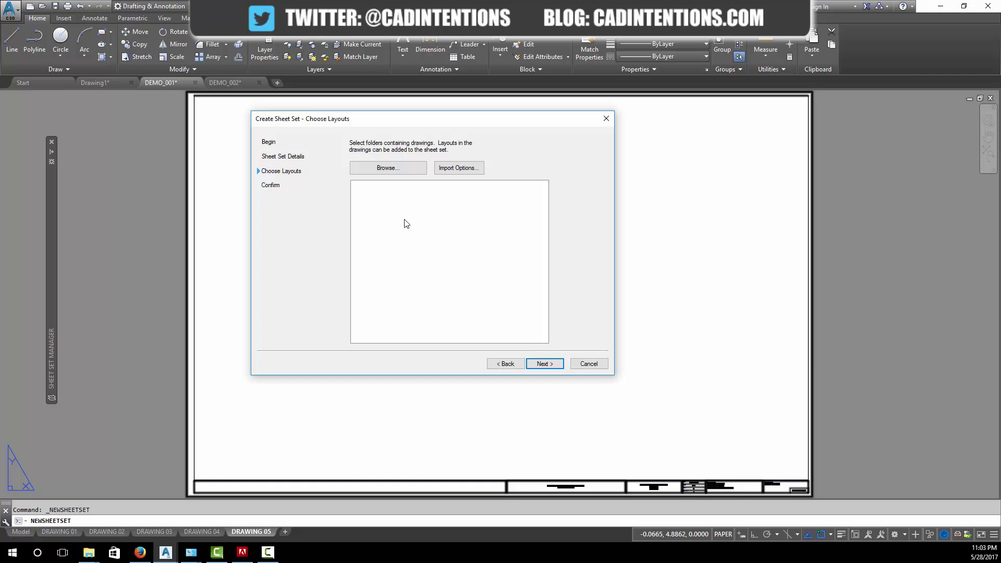
left_click(545, 364)
scroll(454, 223, "down", 4)
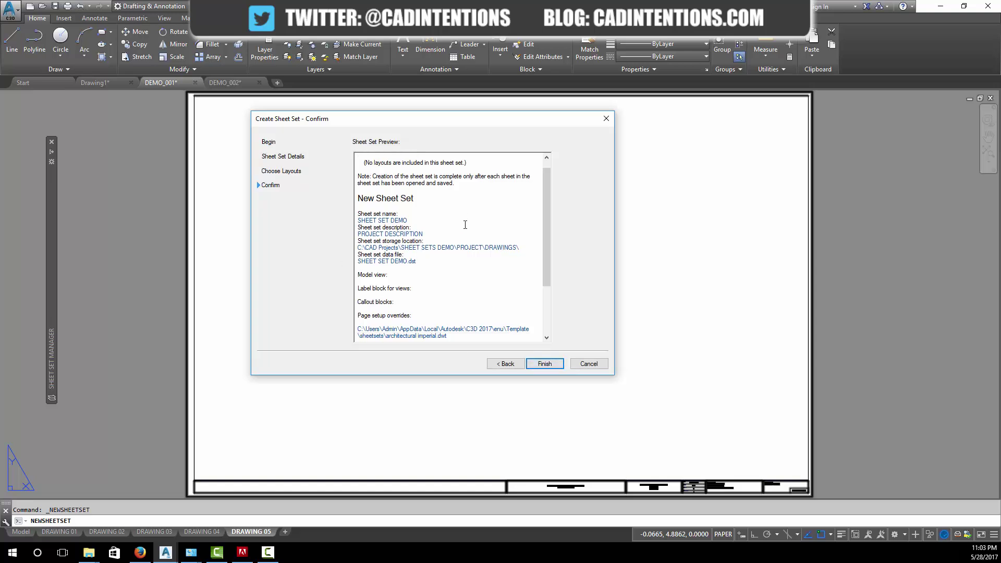
scroll(455, 224, "down", 1)
scroll(545, 267, "up", 4)
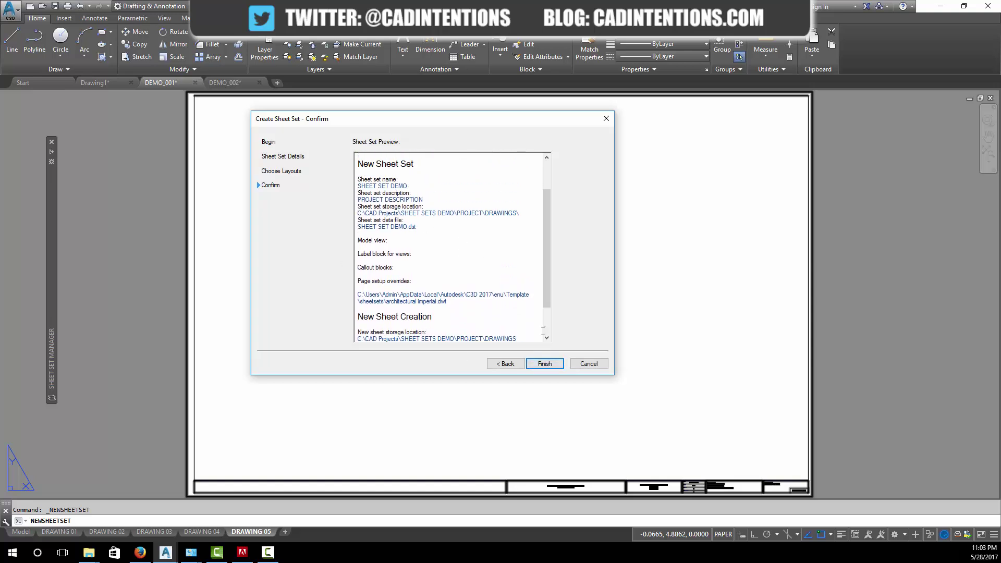
left_click(545, 363)
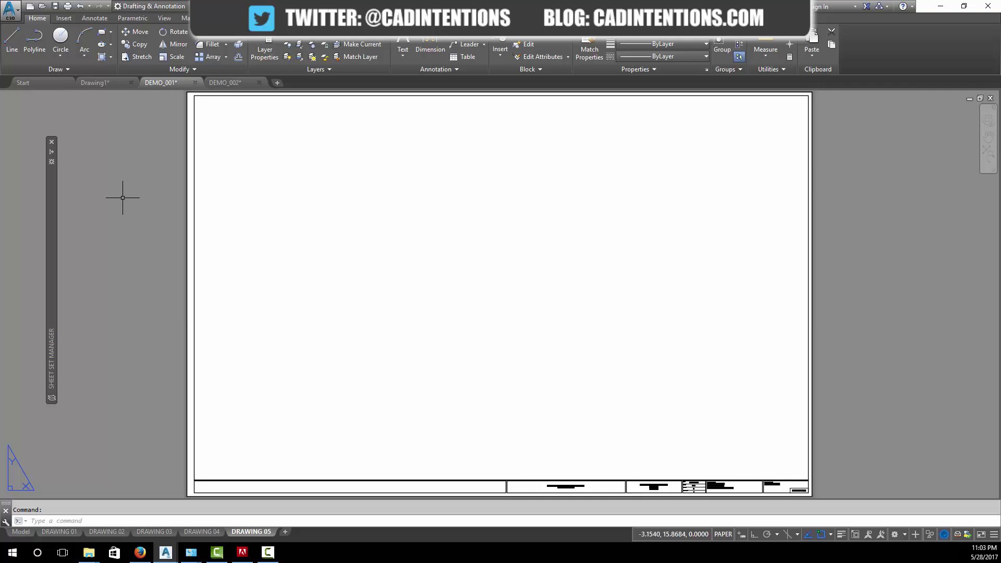
Reposition the expanded Sheet Set Manager palette and show its Open options.
mouse_move(52, 154)
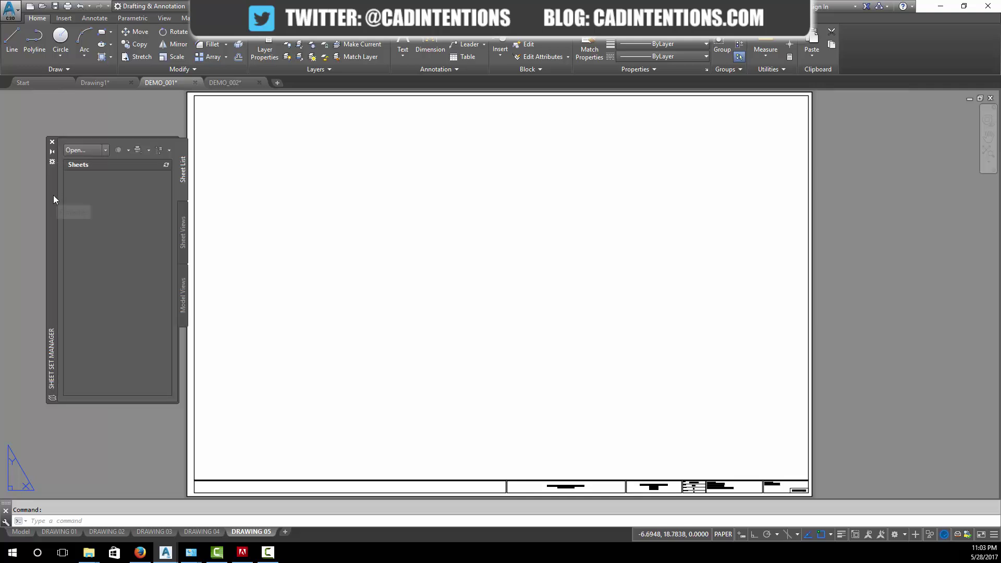
left_click_drag(53, 195, 30, 173)
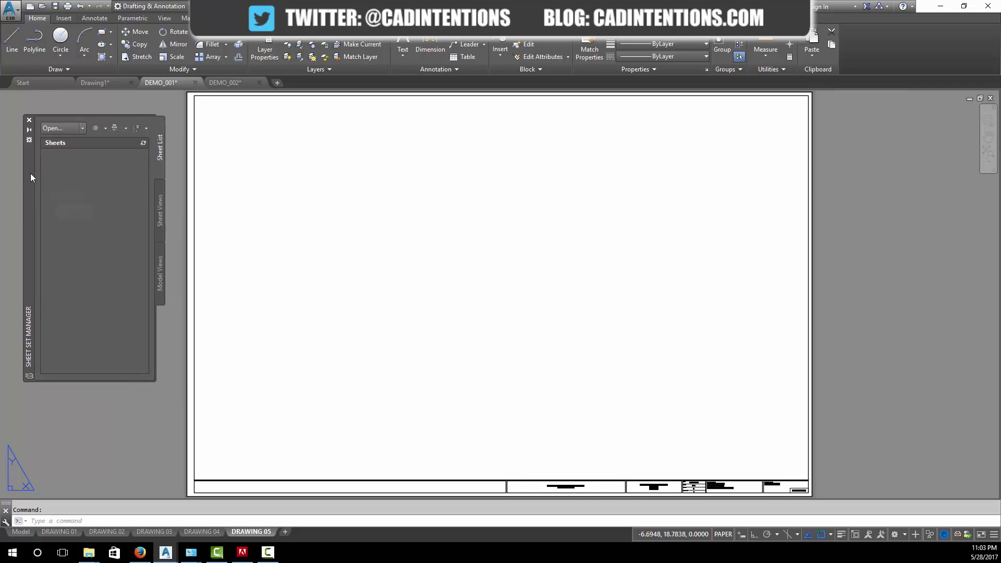
left_click(83, 129)
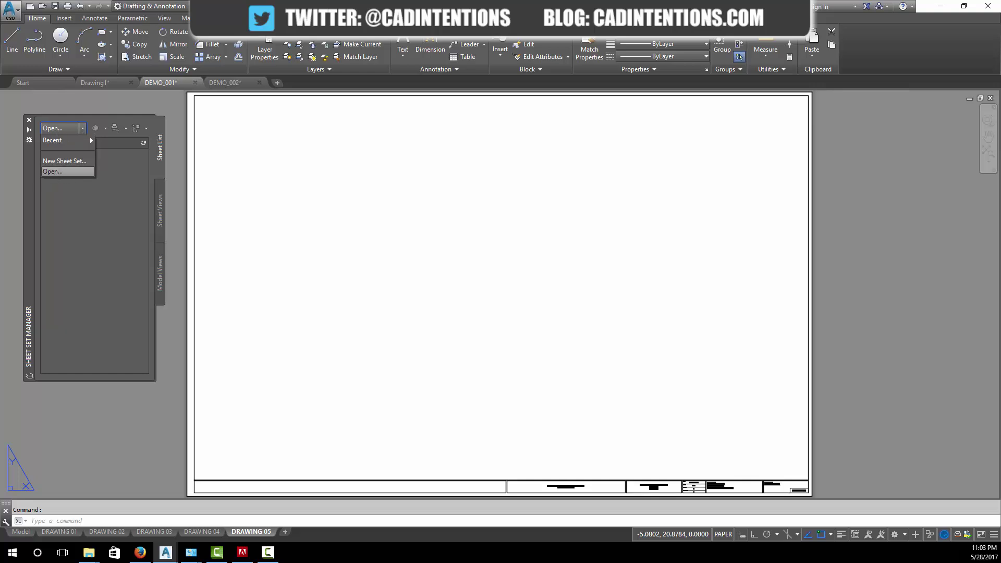
left_click(88, 554)
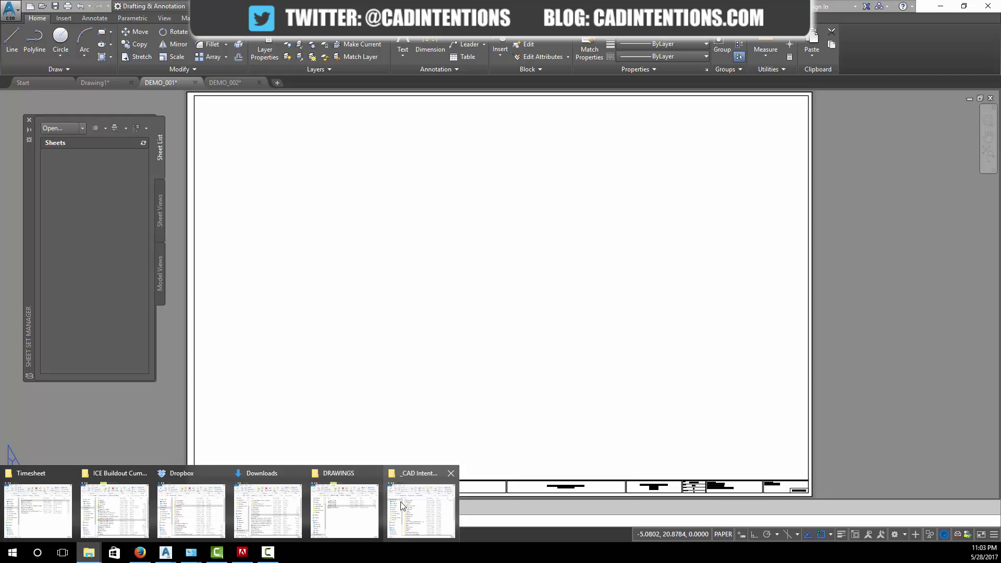
Open SHEET SET DEMO.dst from the DRAWINGS folder in File Explorer.
left_click(347, 504)
left_click_drag(782, 110, 534, 100)
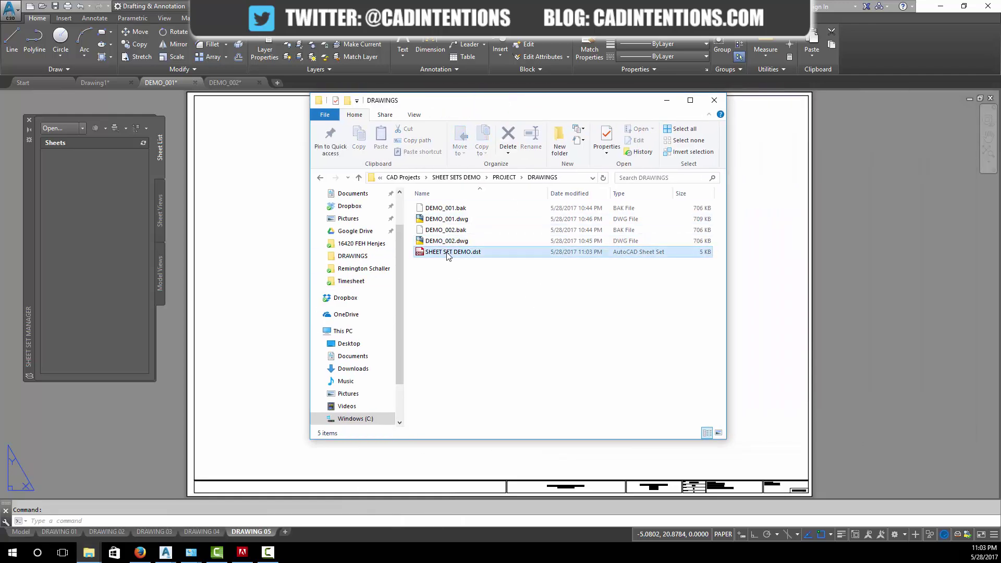
left_click(476, 255)
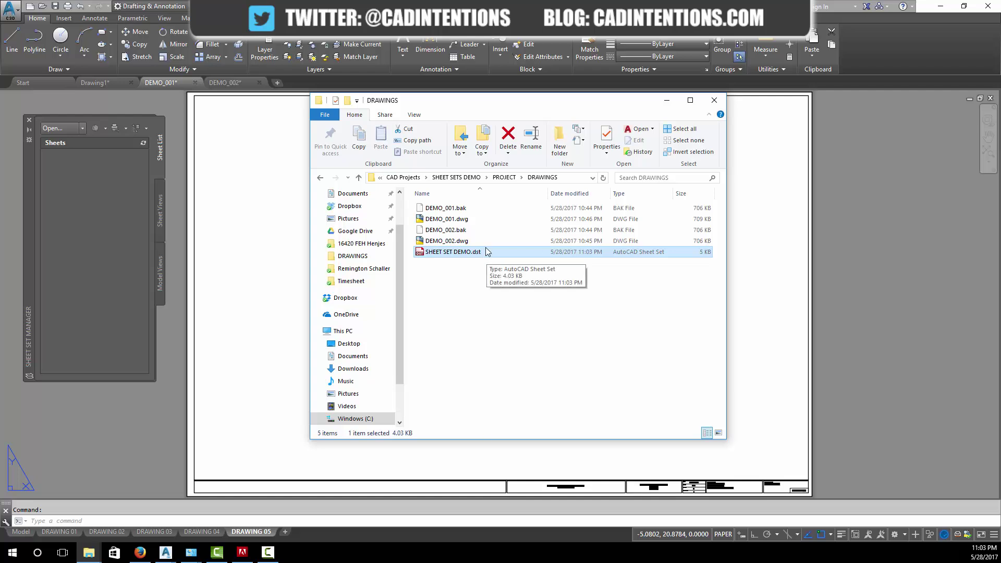
double_click(452, 255)
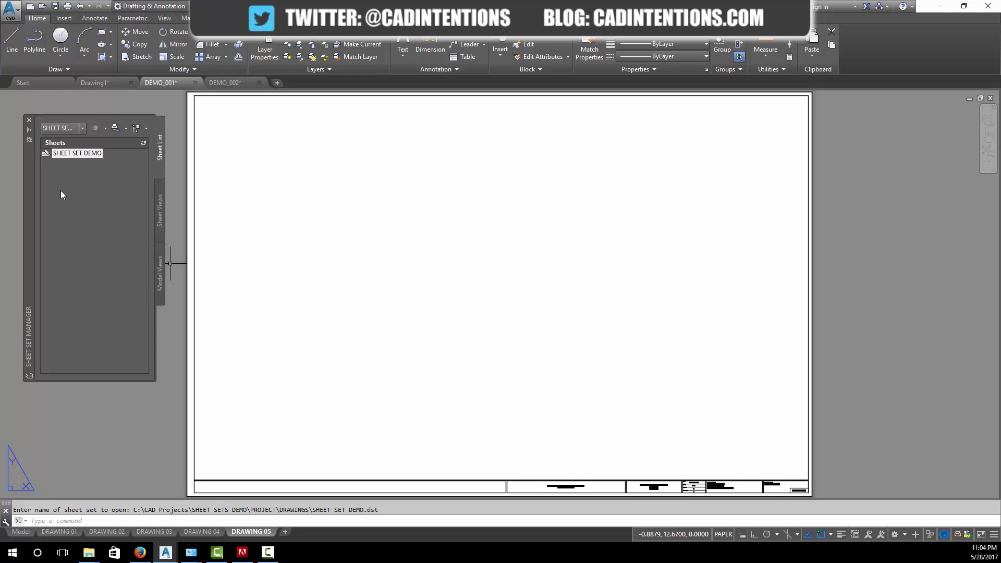
Import all ten layouts from DEMO_001.dwg and DEMO_002.dwg as sheets, sorted by layout name.
right_click(83, 156)
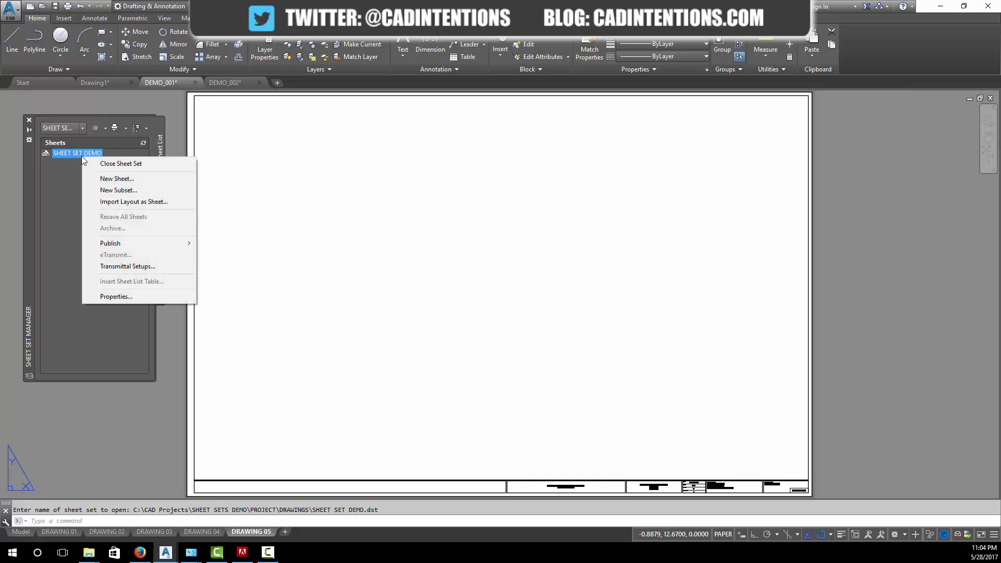
left_click(149, 202)
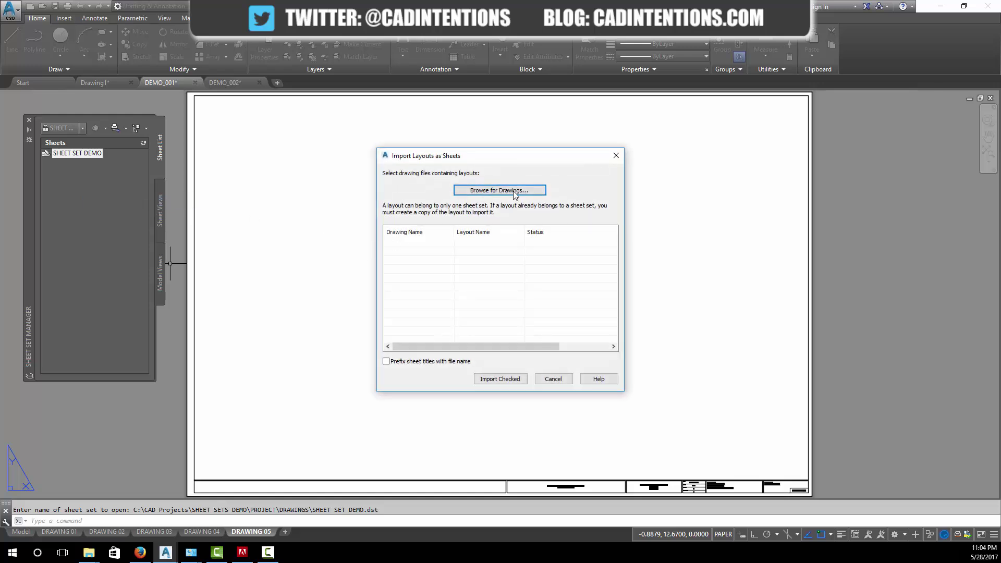
left_click(496, 191)
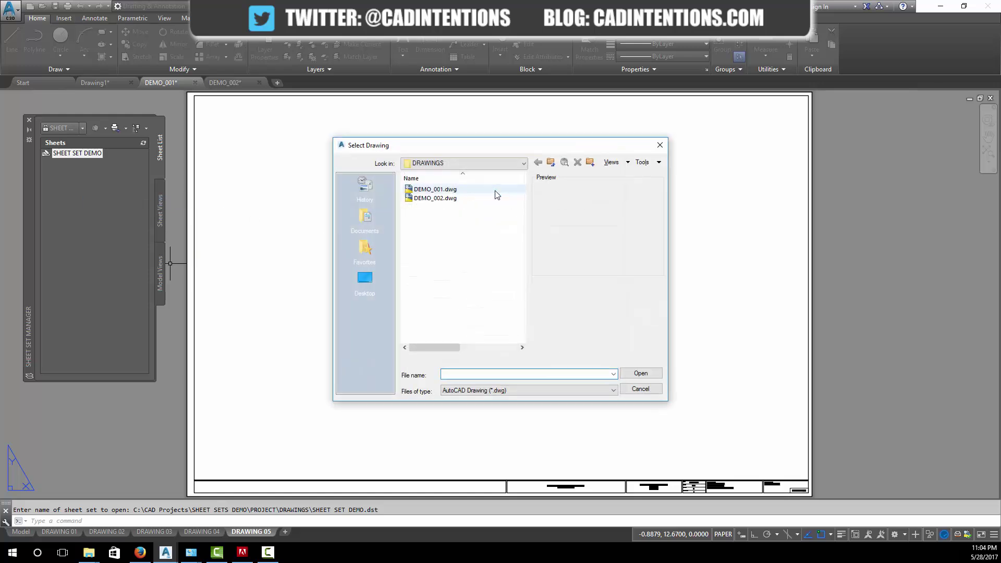
left_click_drag(485, 150, 443, 140)
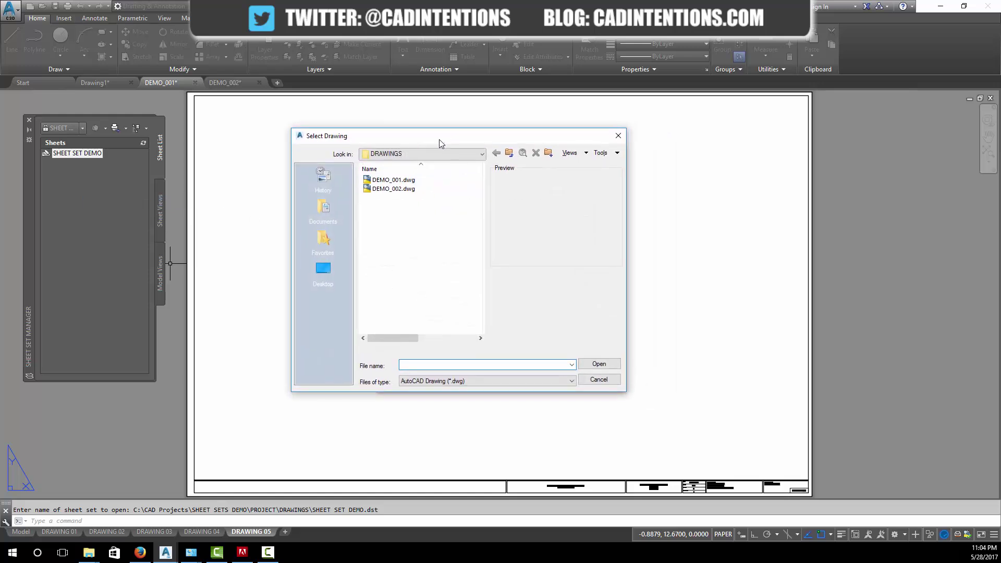
left_click(406, 183)
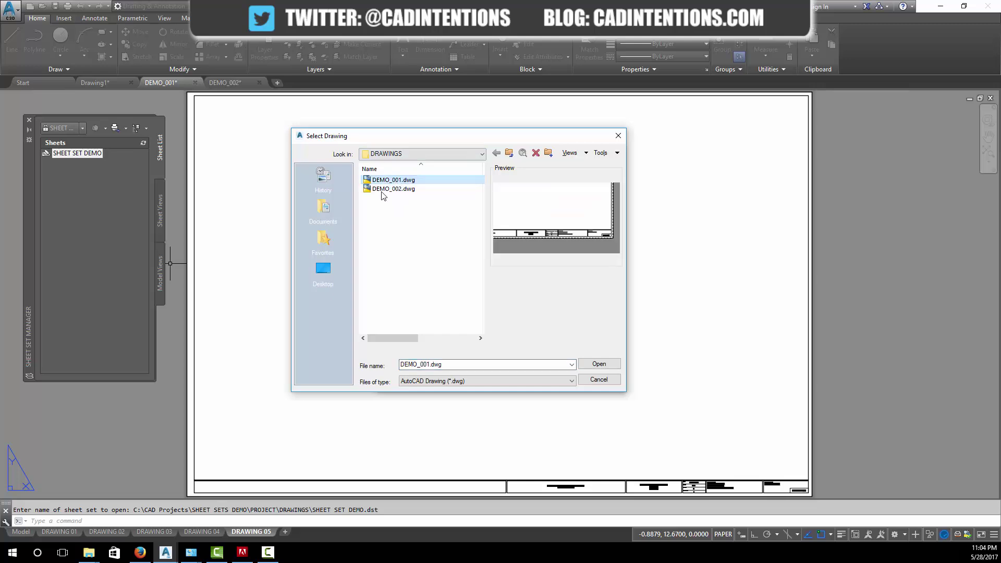
left_click(391, 190, "ctrl")
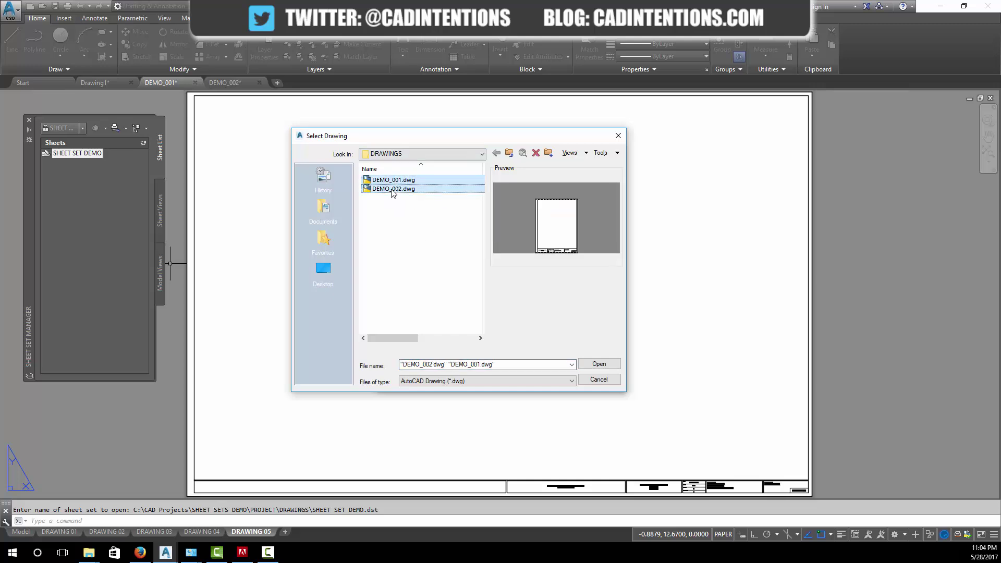
left_click(605, 368)
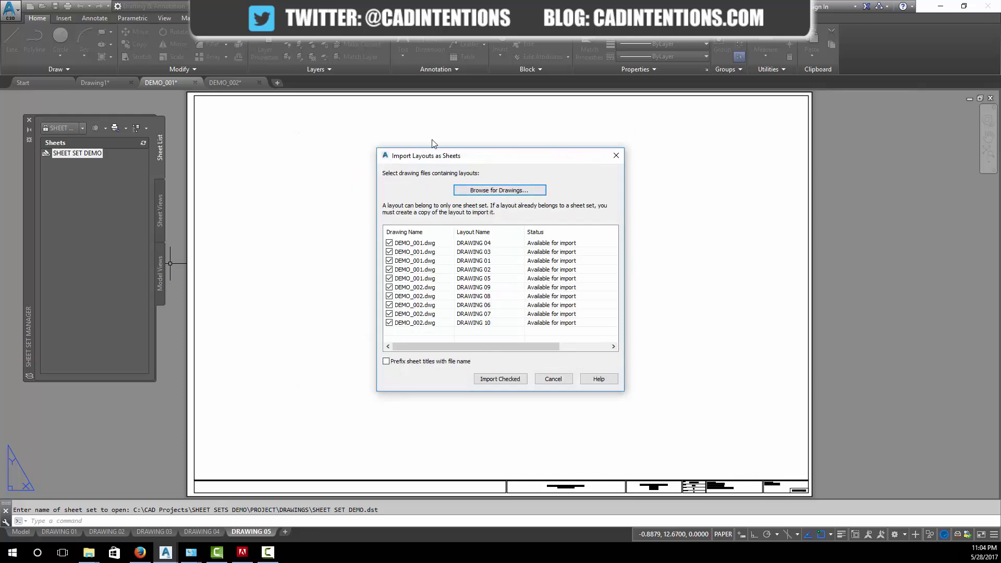
left_click_drag(443, 160, 364, 139)
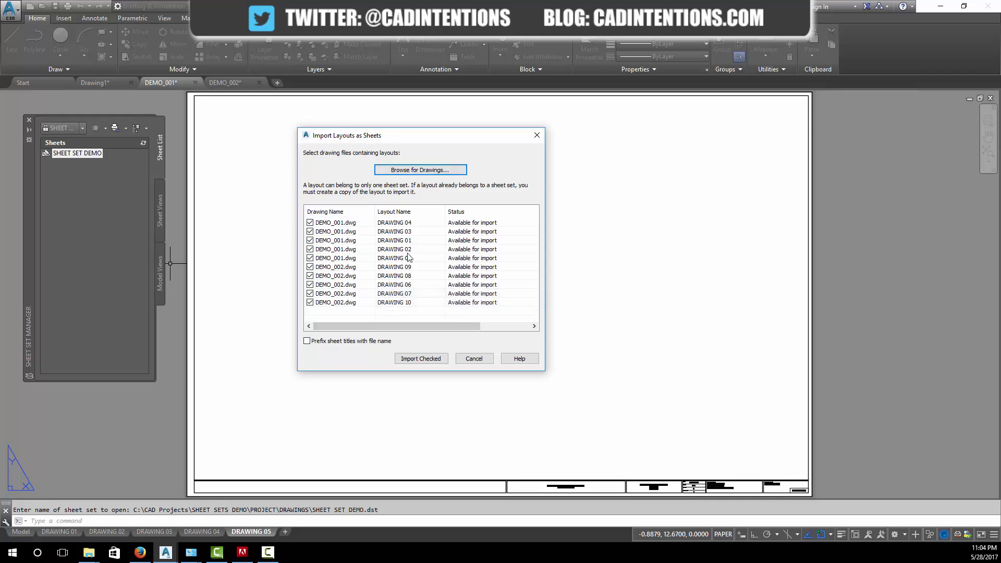
left_click(405, 212)
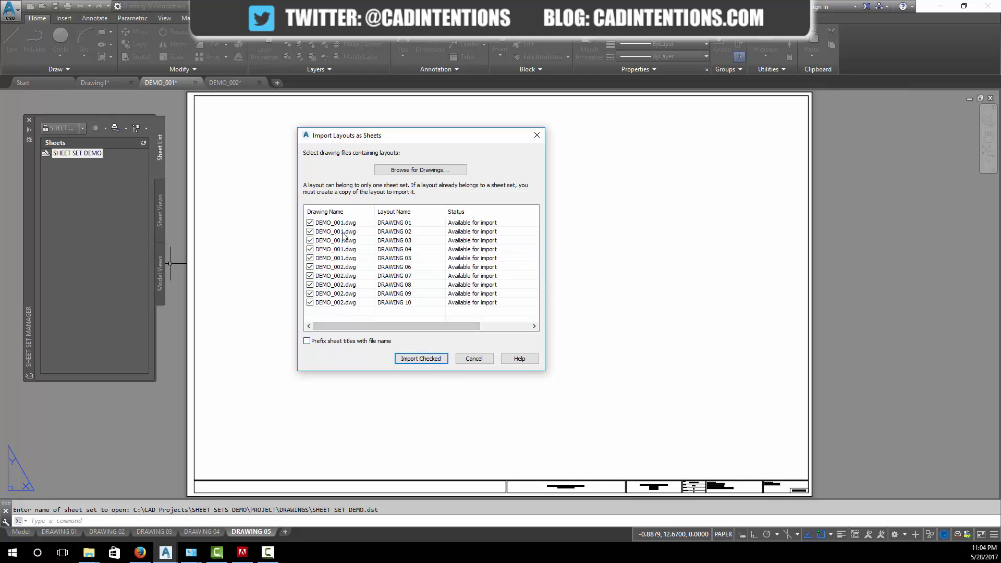
left_click(418, 362)
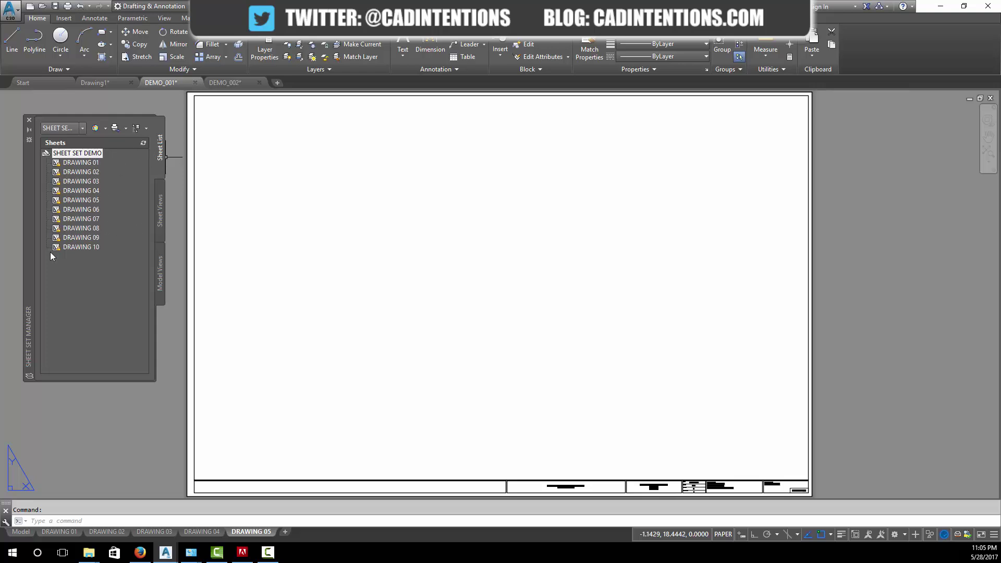
Open the DRAWING 02 sheet, then save and close DEMO_002.
right_click(77, 173)
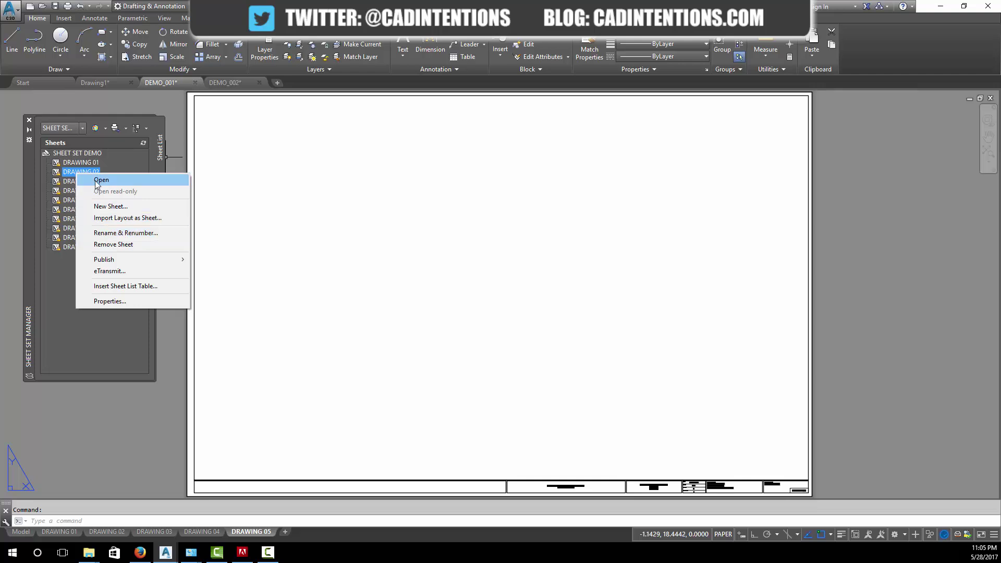
left_click(167, 82)
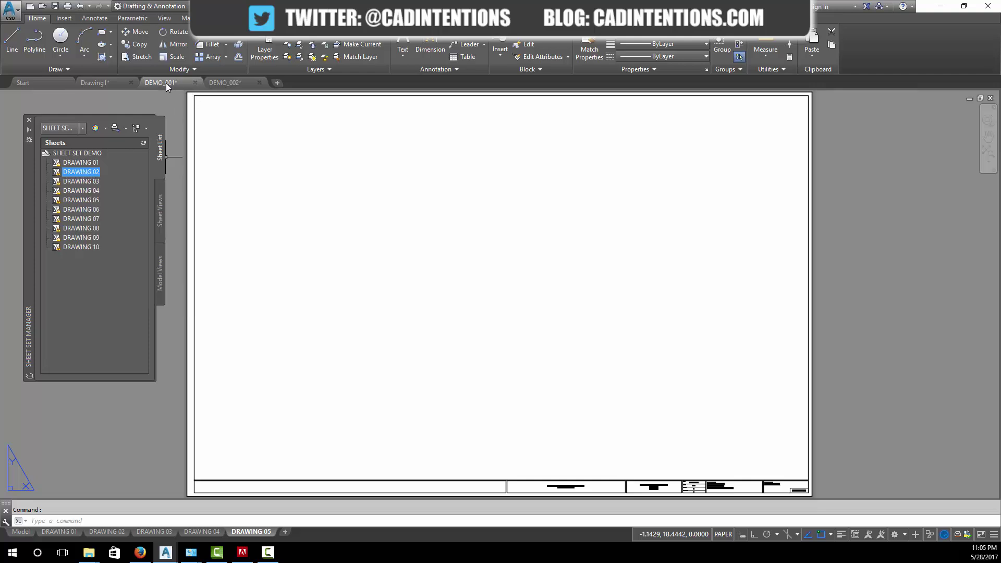
left_click(257, 82)
left_click(259, 83)
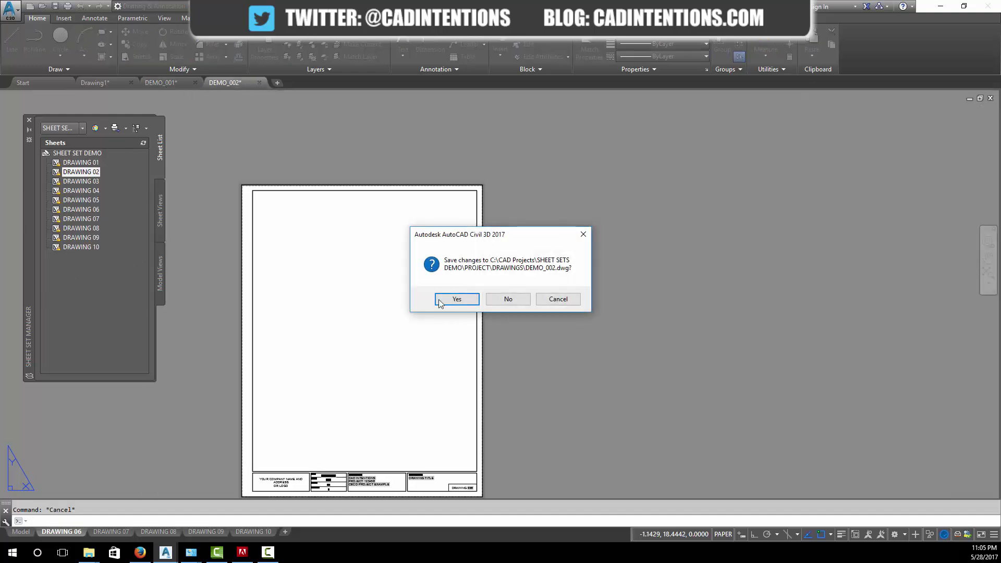
left_click(477, 300)
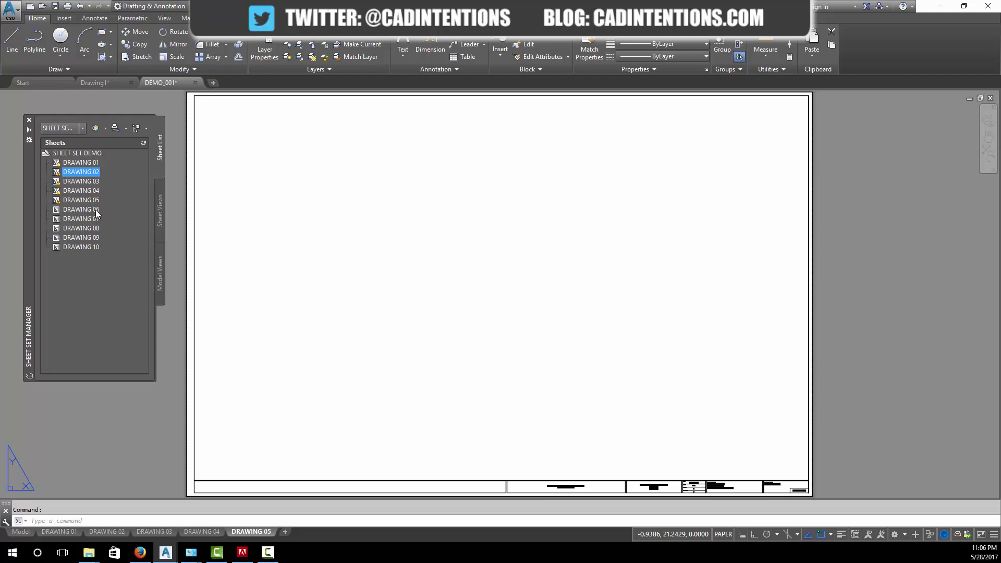
Reopen DEMO_002 through the DRAWING 10 and DRAWING 09 sheets.
left_click(89, 211)
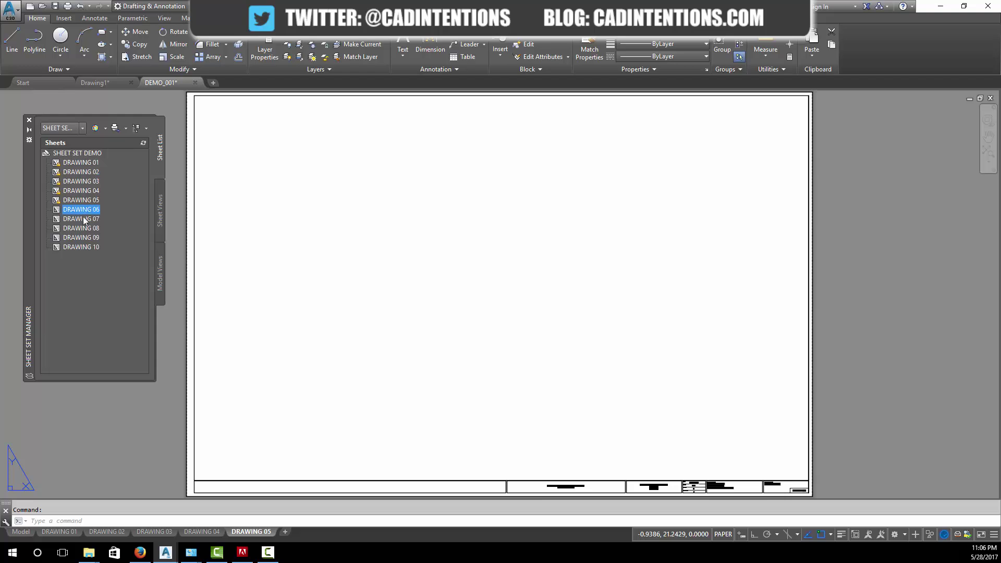
right_click(84, 247)
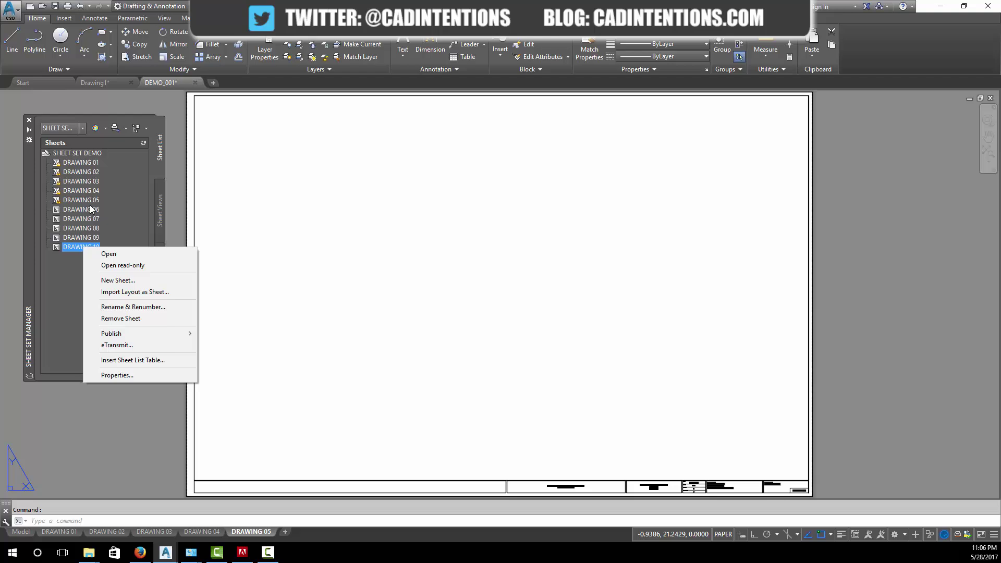
left_click(115, 255)
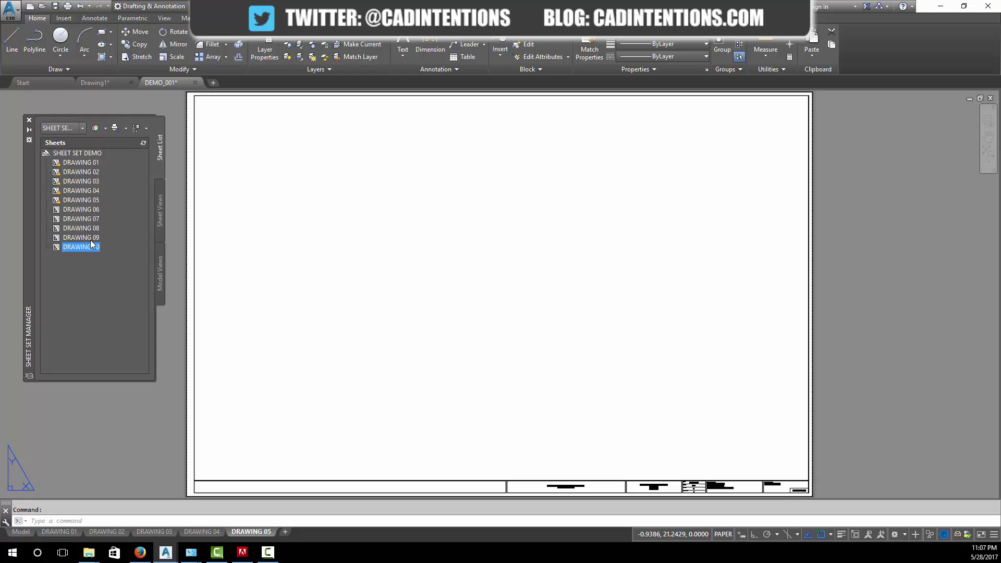
right_click(91, 239)
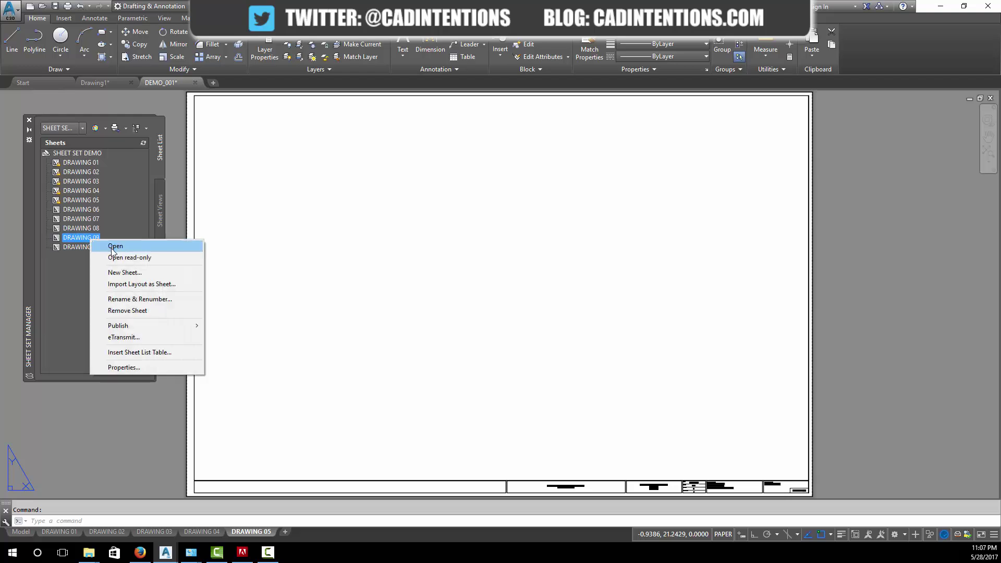
left_click(113, 246)
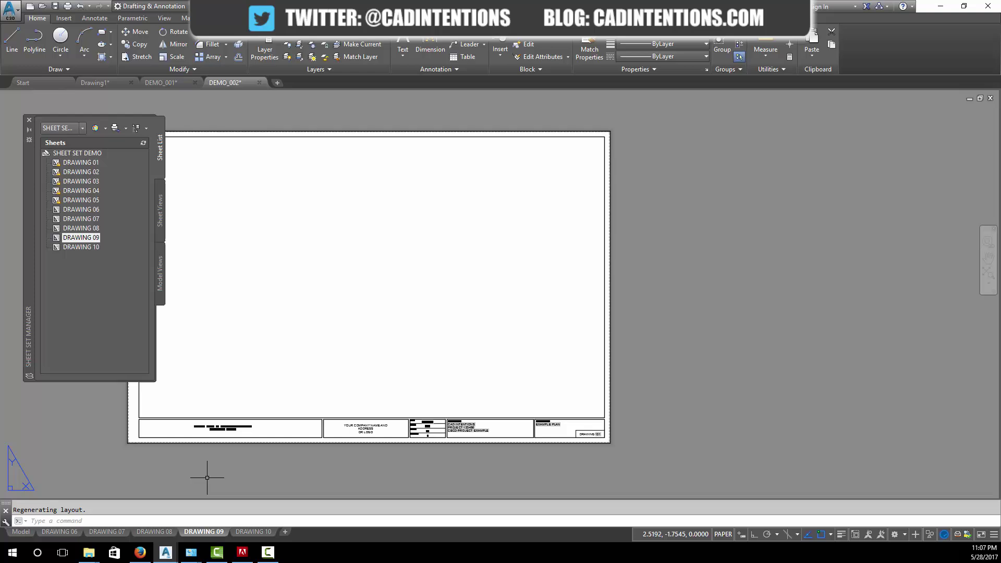
left_click(100, 275)
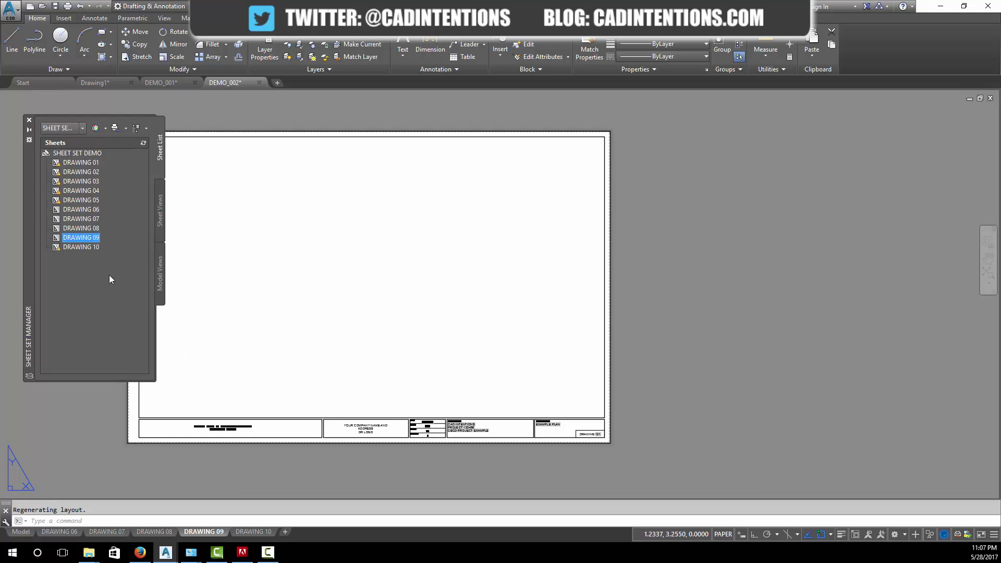
Show the Publish submenu from the SHEET SET DEMO context menu.
right_click(93, 156)
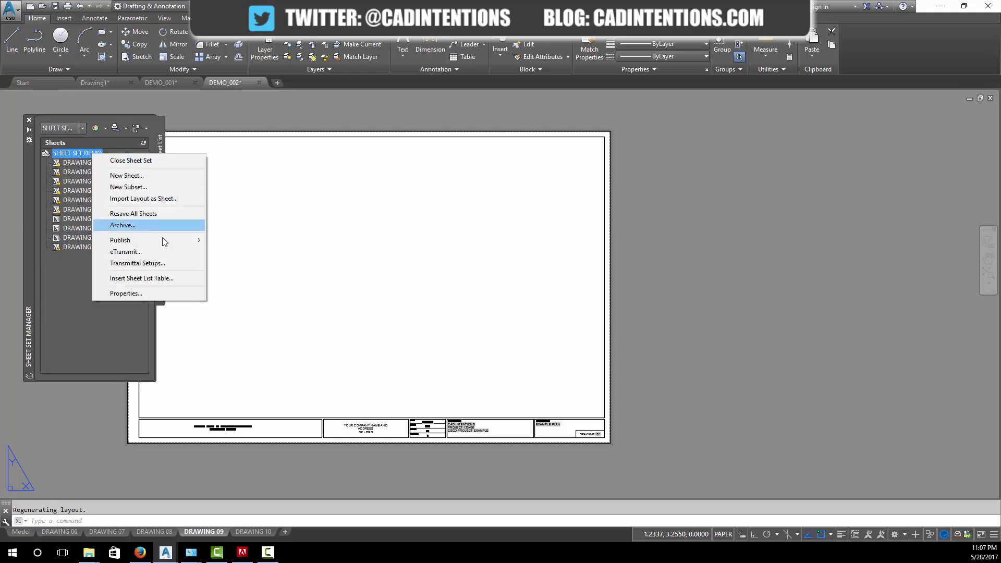
right_click(71, 157)
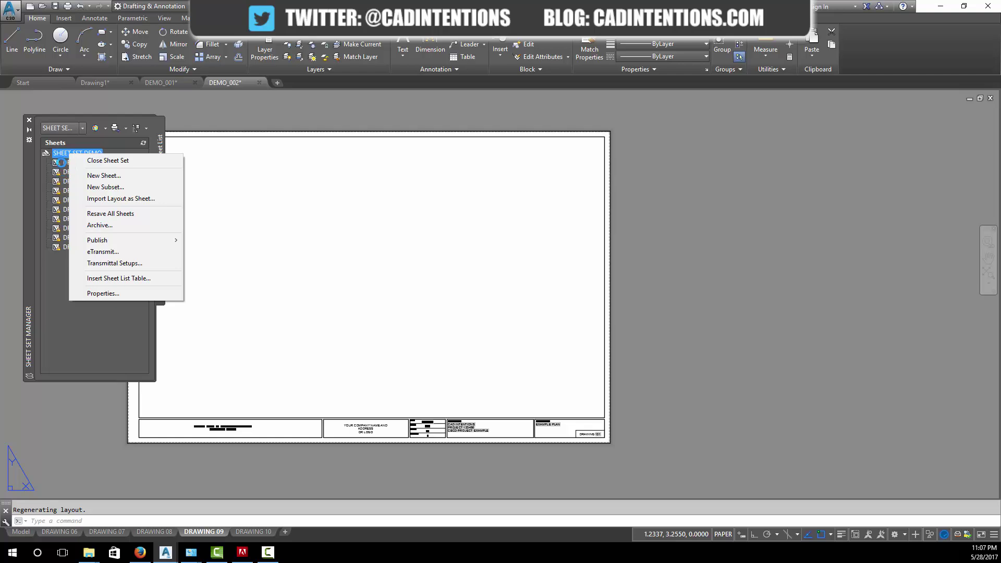
mouse_move(119, 240)
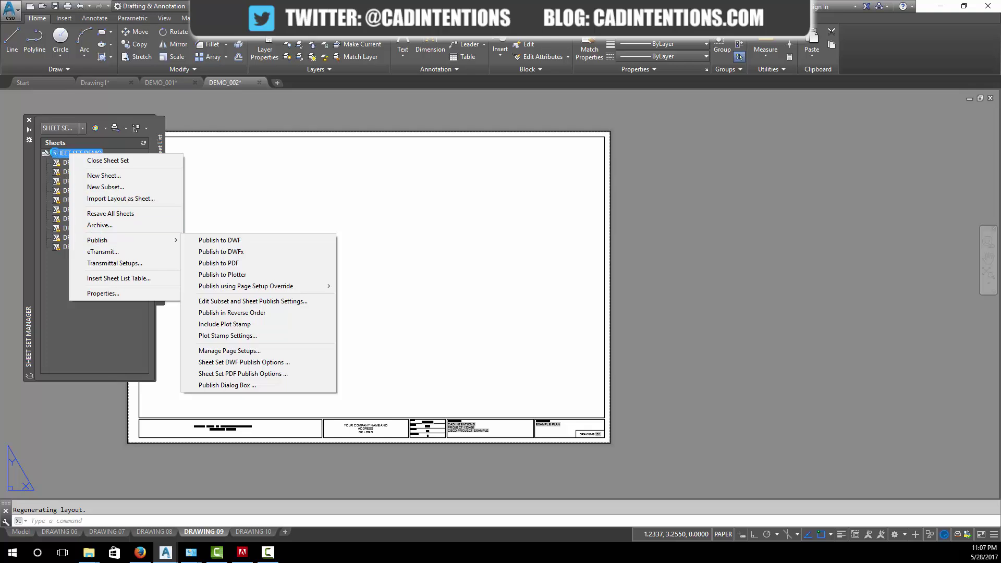
left_click(56, 152)
right_click(67, 157)
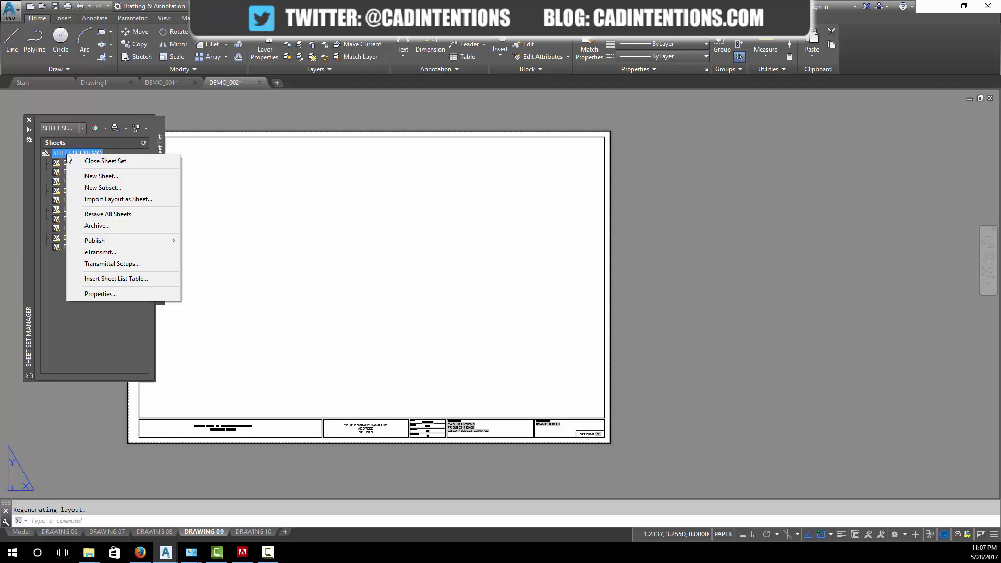
mouse_move(118, 243)
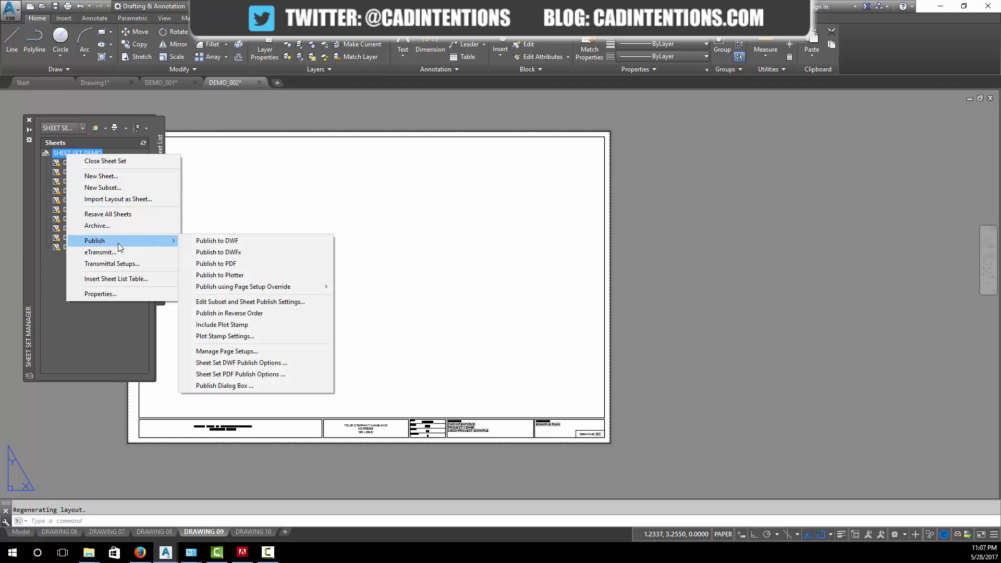
Confirm PDF publish options: multi-sheet file, prompt for name, 1200 dpi vector, 400 dpi raster.
left_click(251, 376)
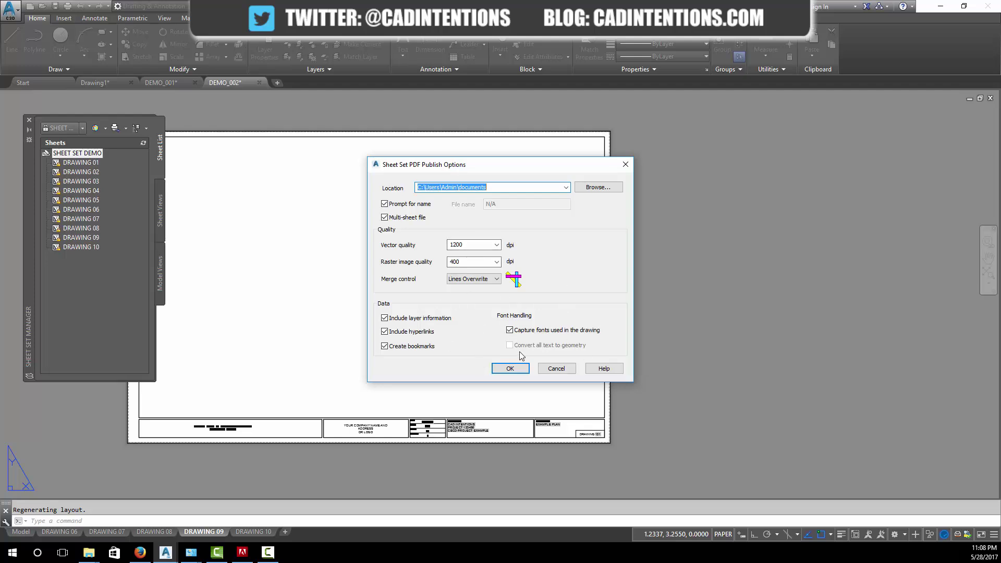
left_click(520, 370)
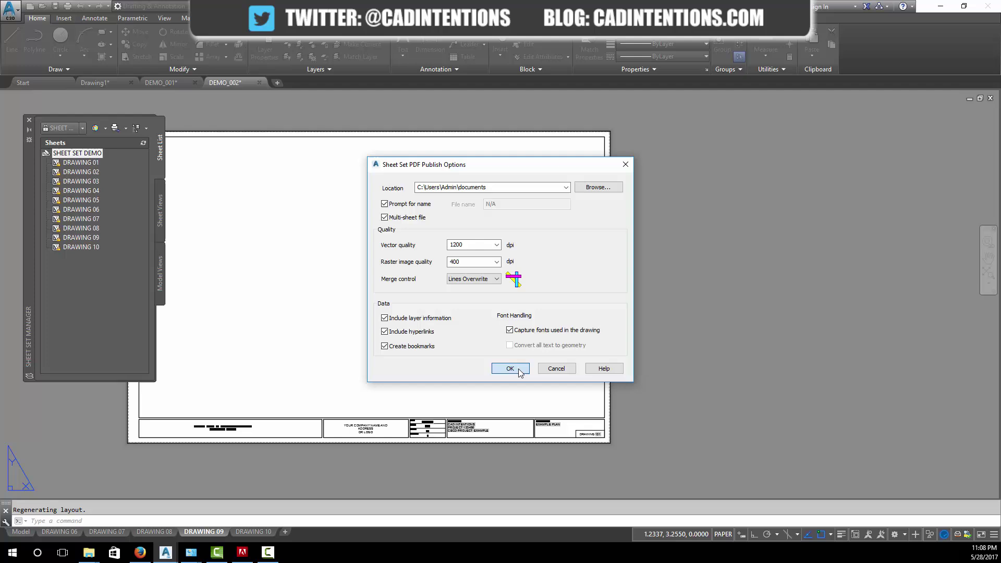
Publish SHEET SET DEMO to PDF as SHEET SET DEMO.pdf in the DRAWINGS folder.
right_click(86, 156)
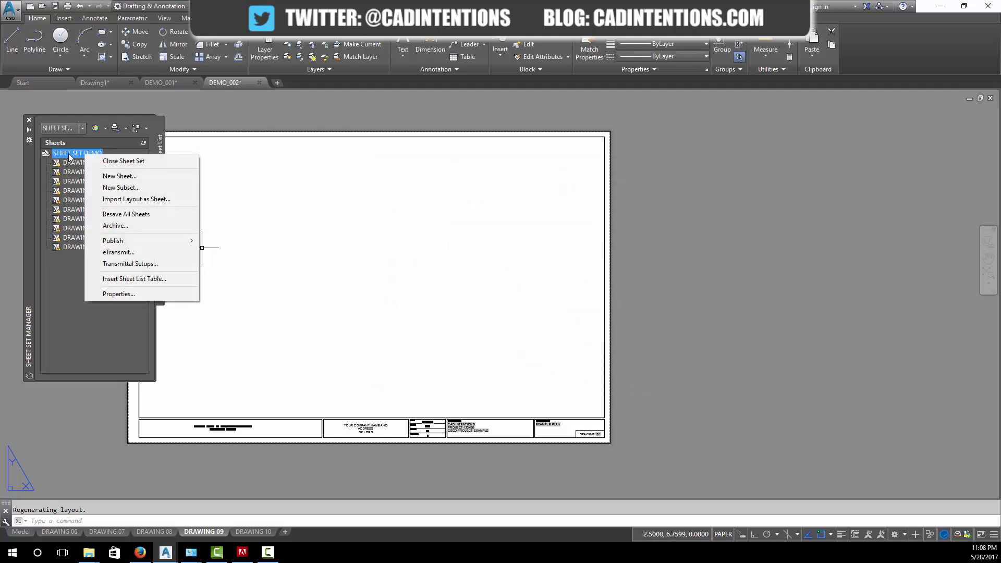
mouse_move(124, 242)
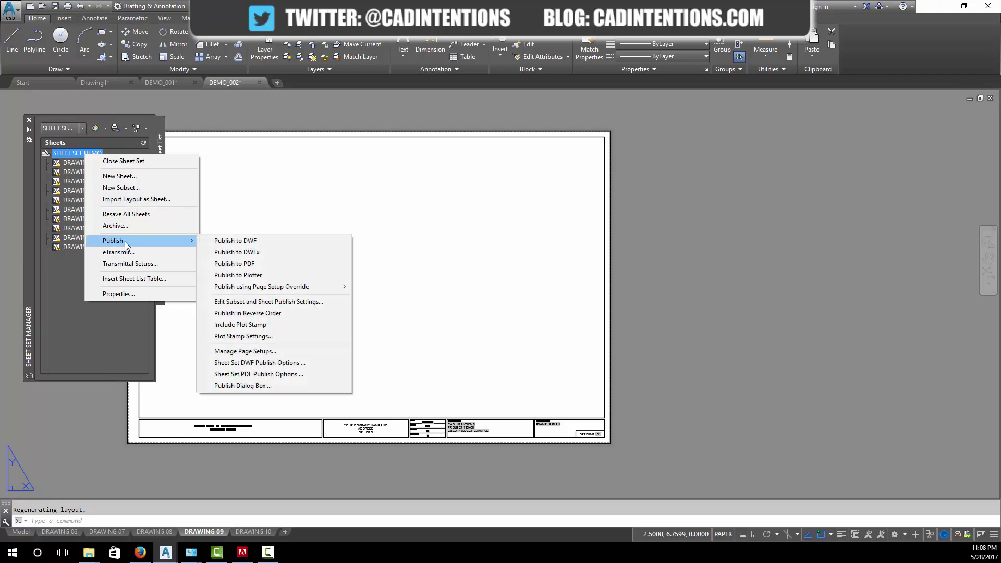
left_click(239, 264)
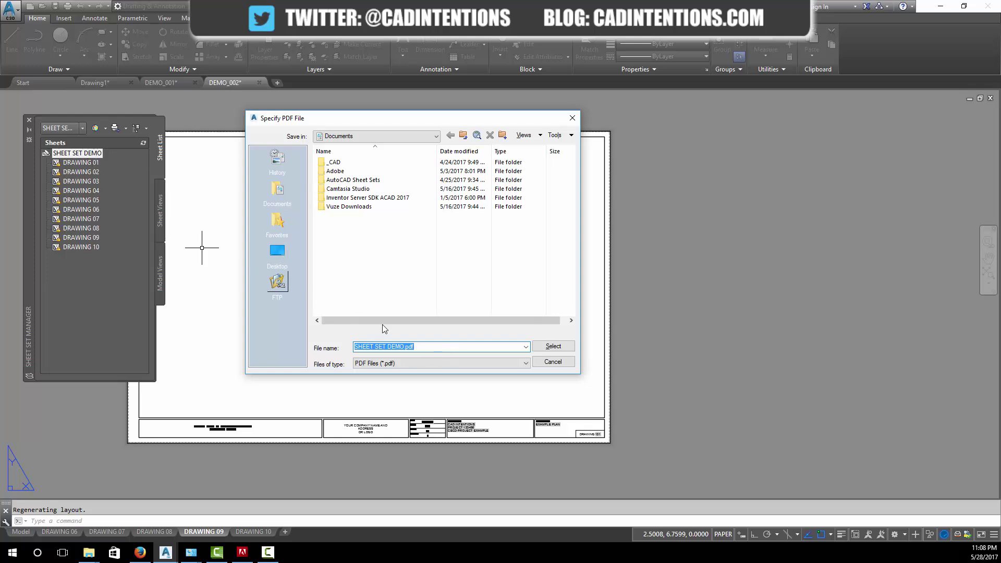
left_click(431, 347)
key("Home")
type("C:\\CAD Projects\\SHEET SETS DEMO\\PROJECT\\DRAWINGS\\")
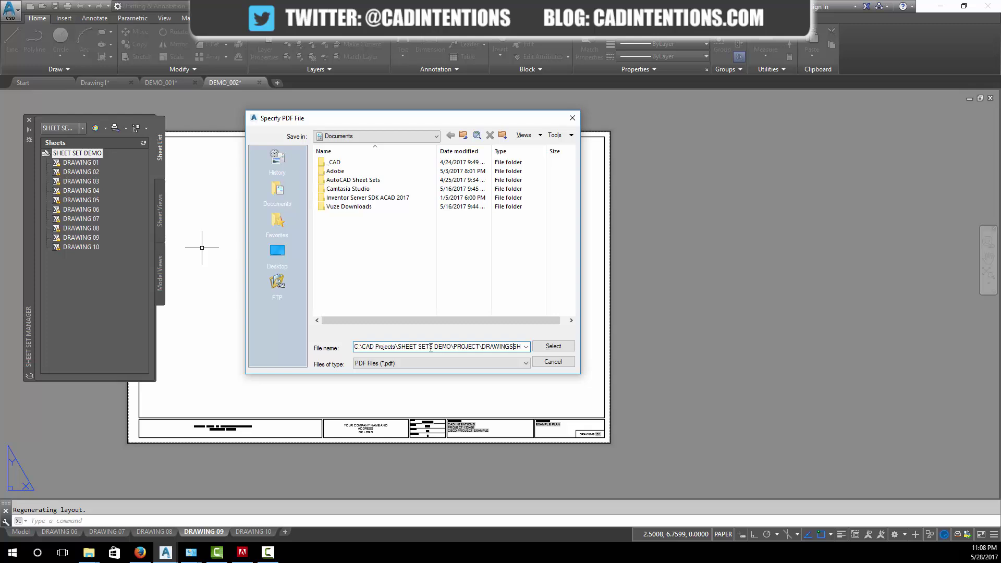
key("Return")
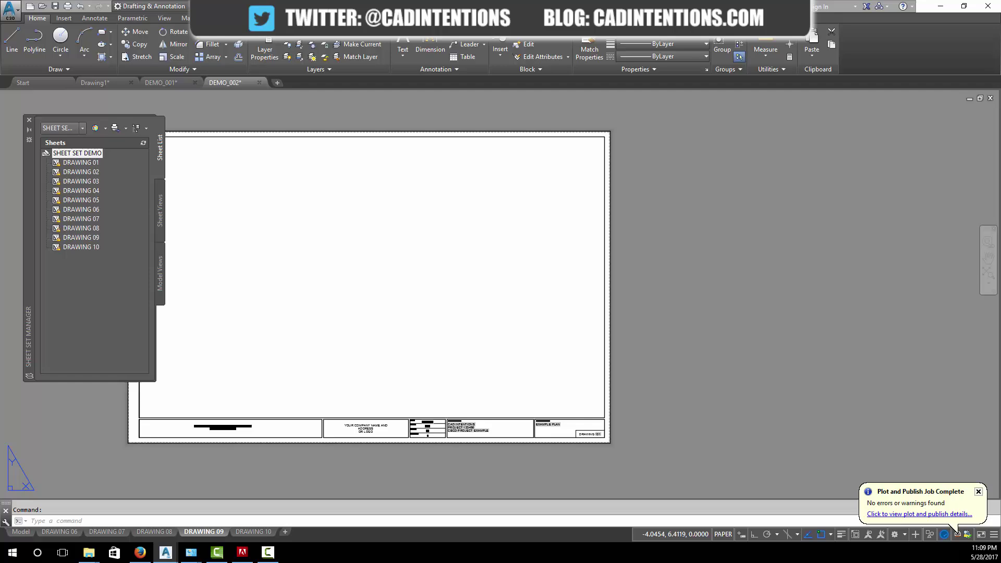
Open the published SHEET SET DEMO.pdf from the DRAWINGS folder in the browser.
key("alt+Tab")
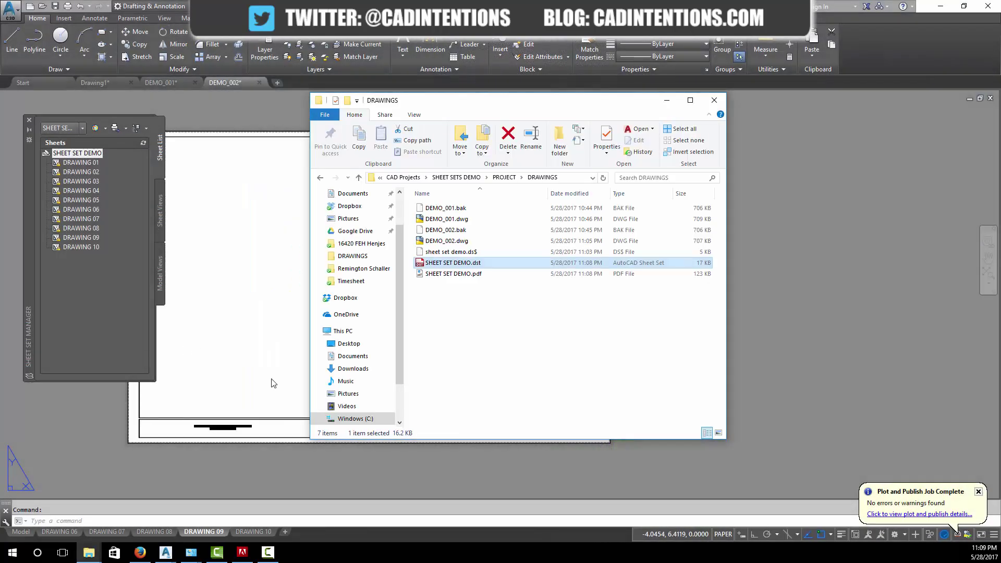
left_click(511, 352)
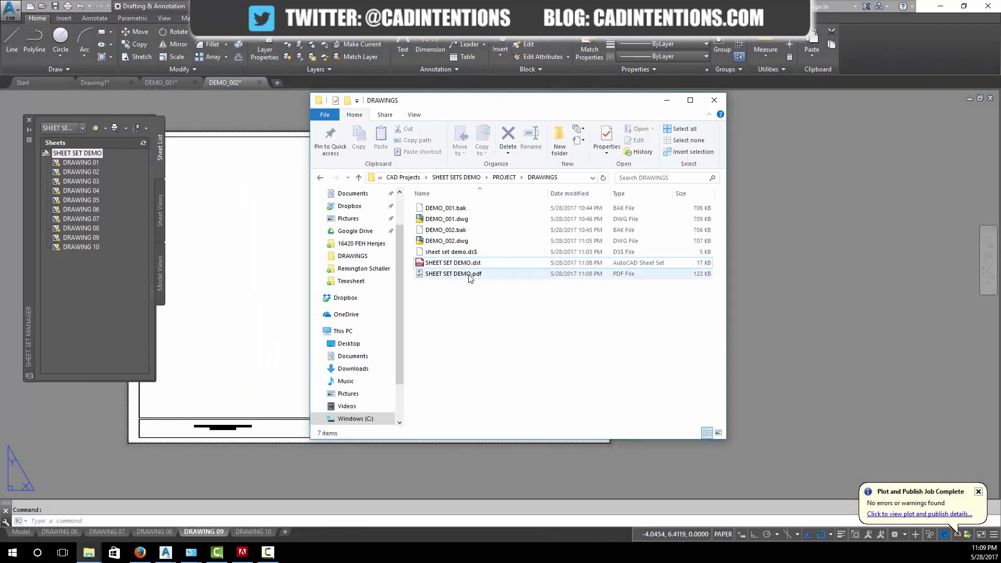
double_click(469, 275)
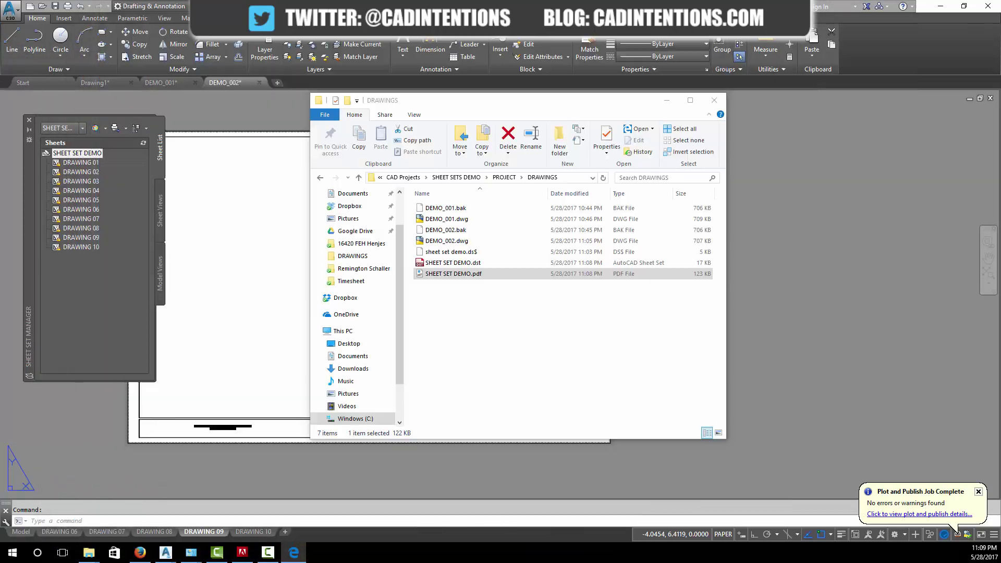
scroll(393, 136, "down", 1, "ctrl")
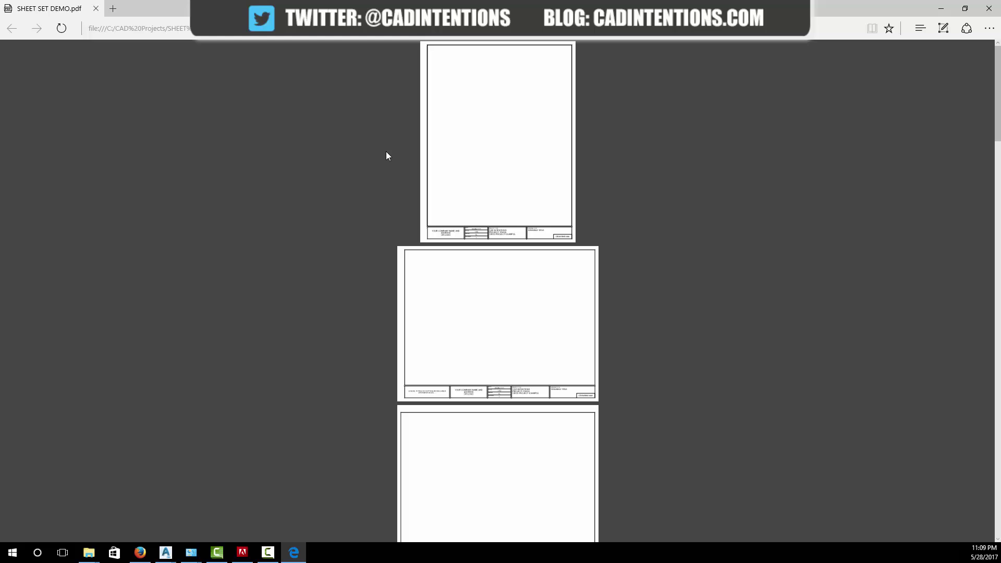
scroll(386, 151, "up", 2, "ctrl")
scroll(548, 177, "up", 1, "ctrl")
scroll(574, 131, "down", 5)
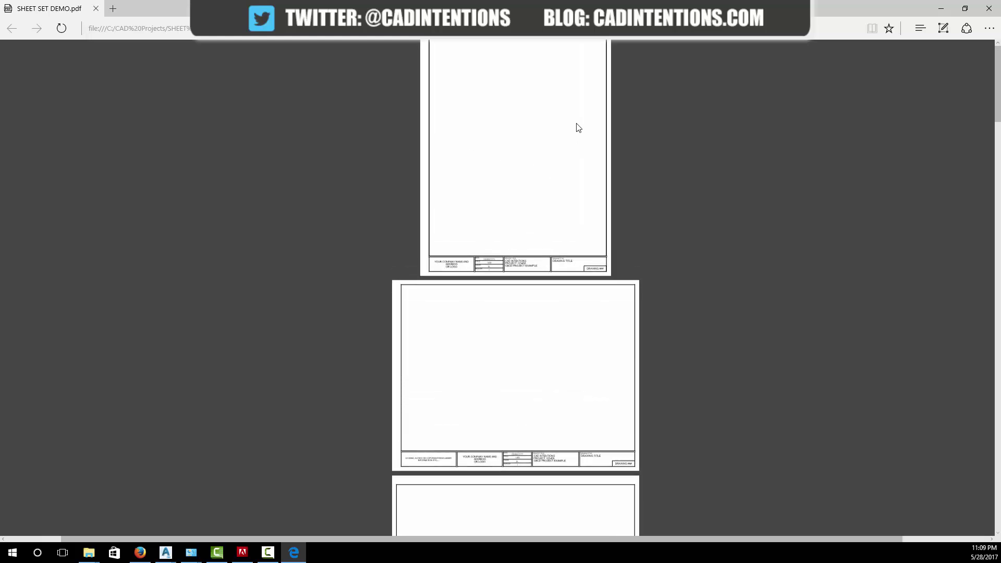
scroll(574, 133, "down", 15)
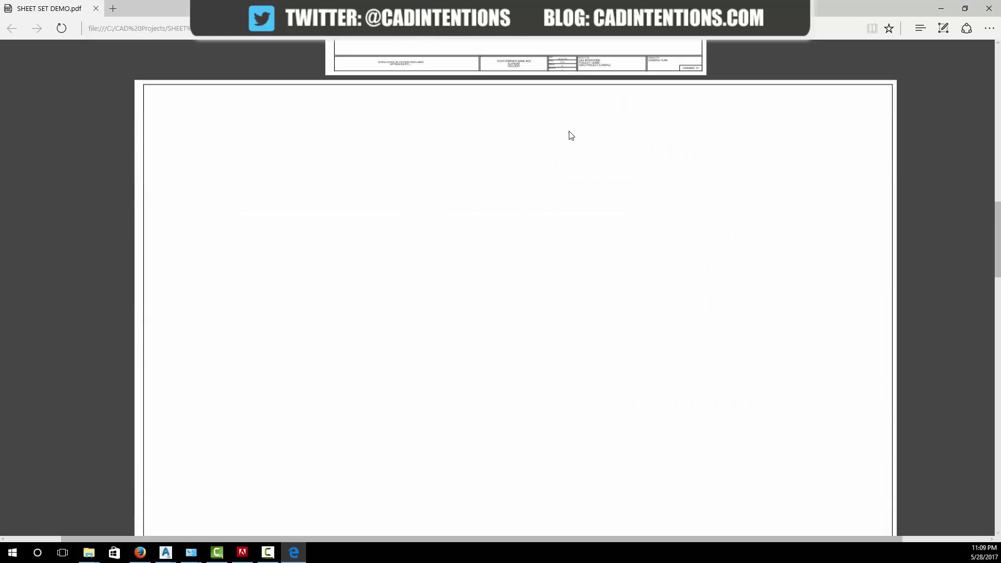
scroll(570, 137, "down", 15)
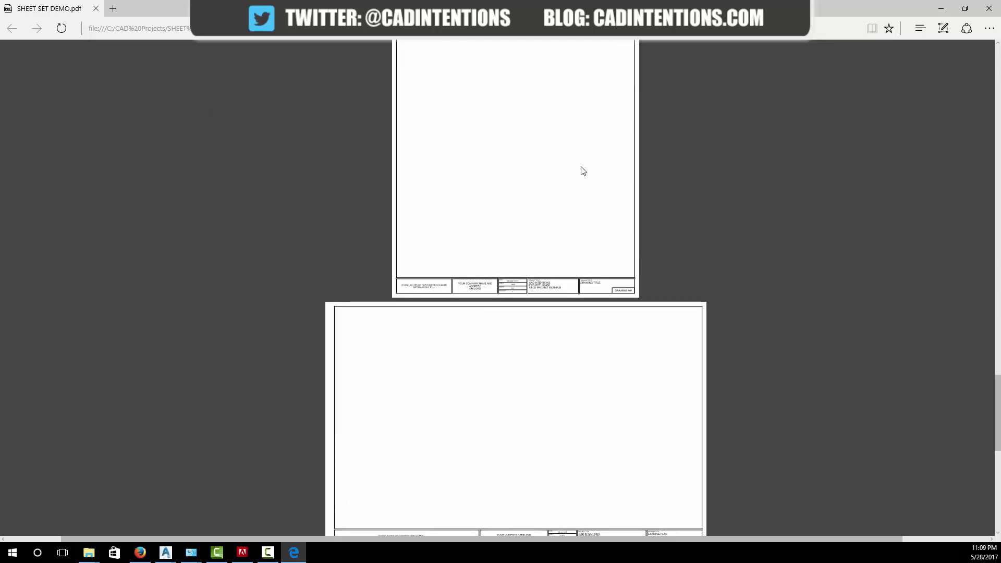
scroll(585, 169, "down", 4)
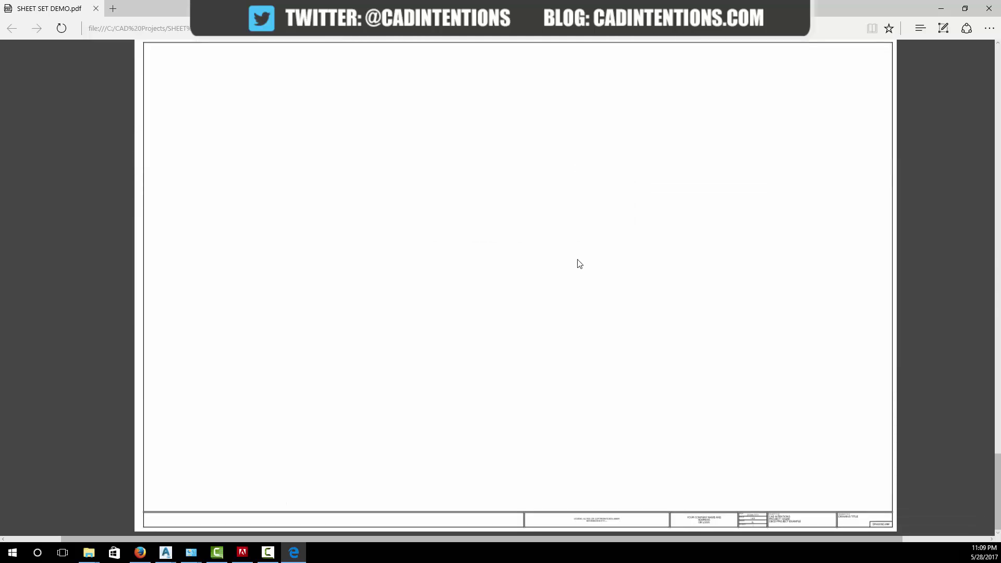
scroll(568, 245, "up", 2, "ctrl")
scroll(569, 255, "down", 5, "ctrl")
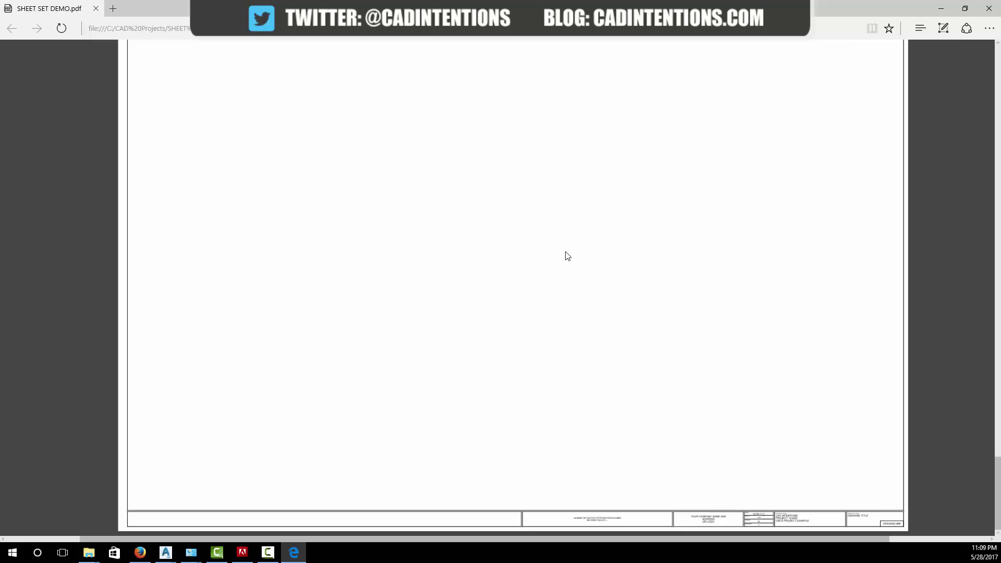
scroll(568, 209, "up", 5, "ctrl")
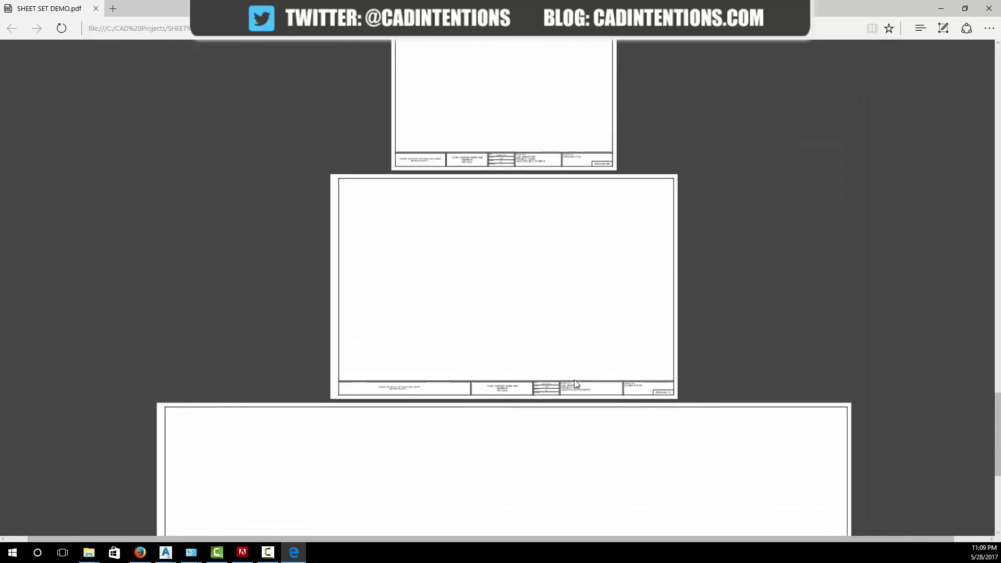
scroll(475, 352, "up", 1, "ctrl")
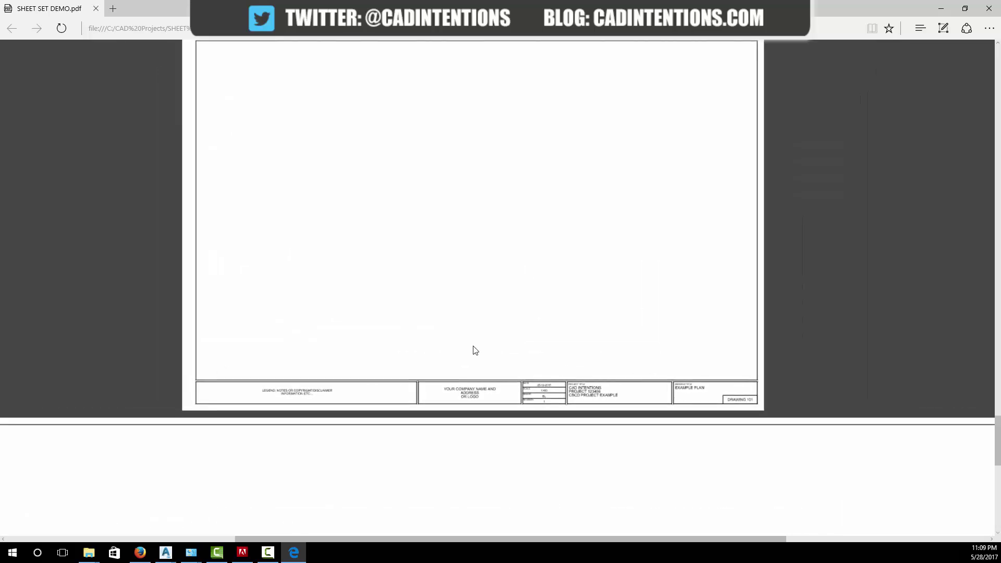
scroll(532, 342, "down", 8)
scroll(542, 342, "down", 12)
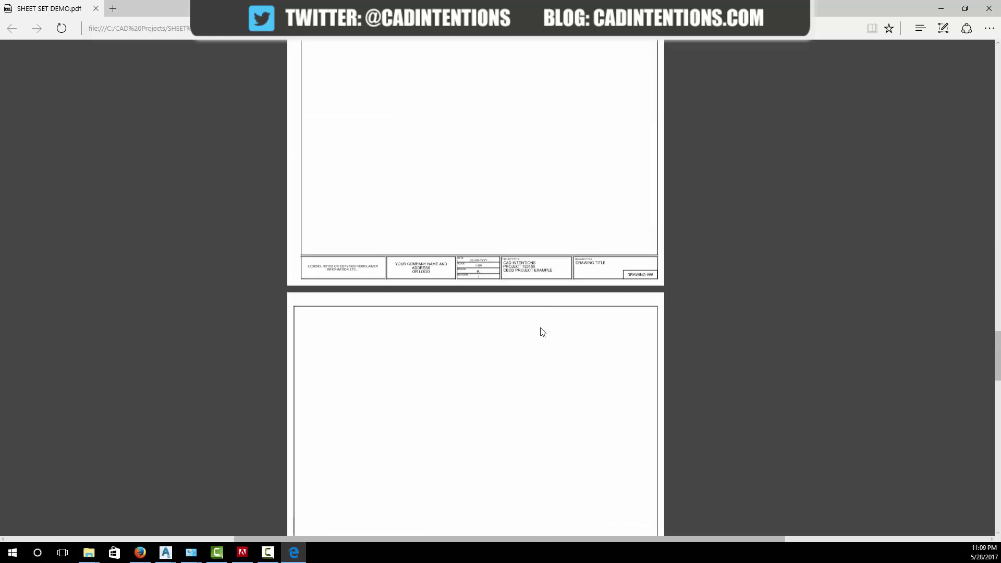
scroll(542, 332, "up", 15)
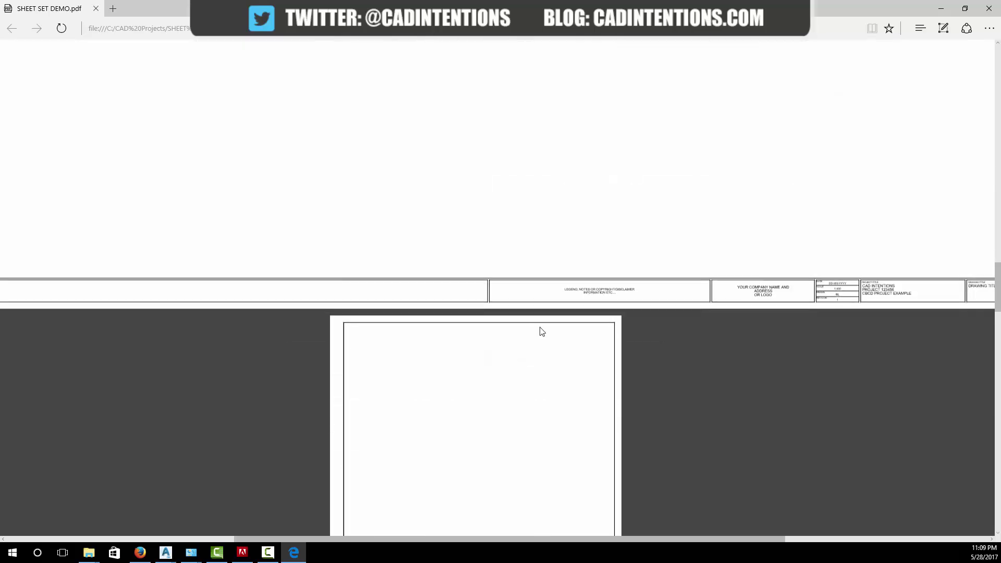
scroll(536, 333, "down", 5, "ctrl")
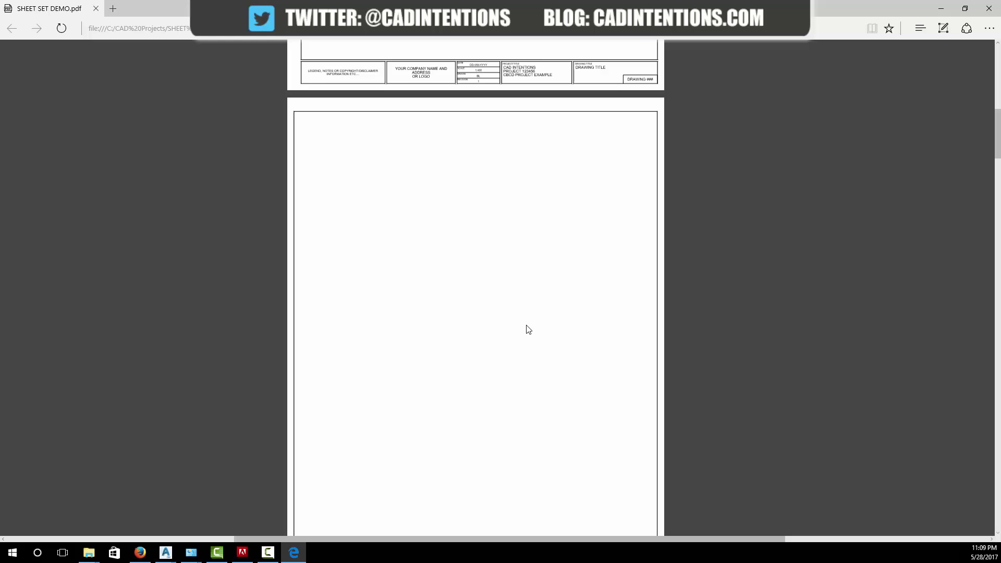
scroll(493, 313, "down", 1, "ctrl")
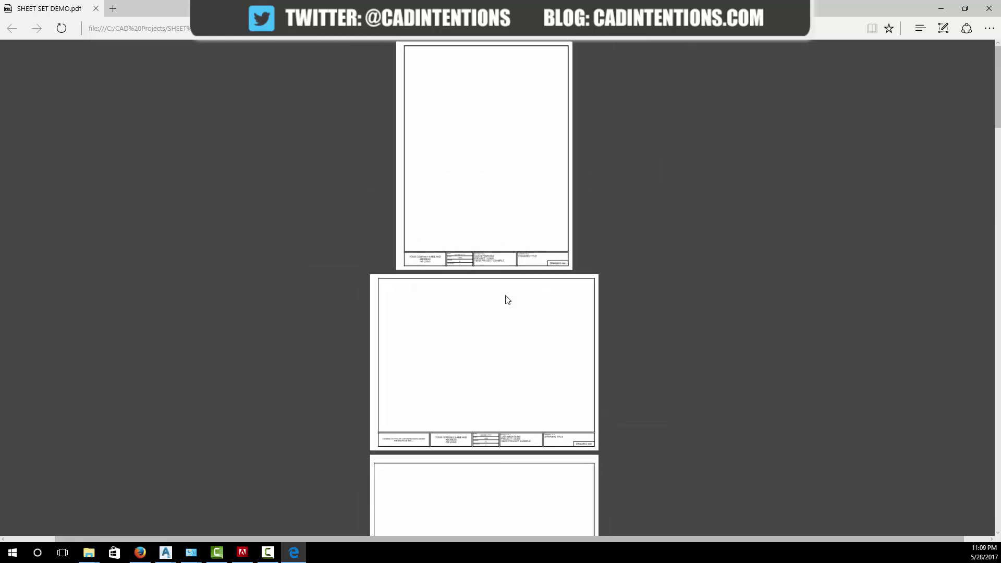
scroll(505, 297, "down", 1, "ctrl")
scroll(496, 309, "down", 2)
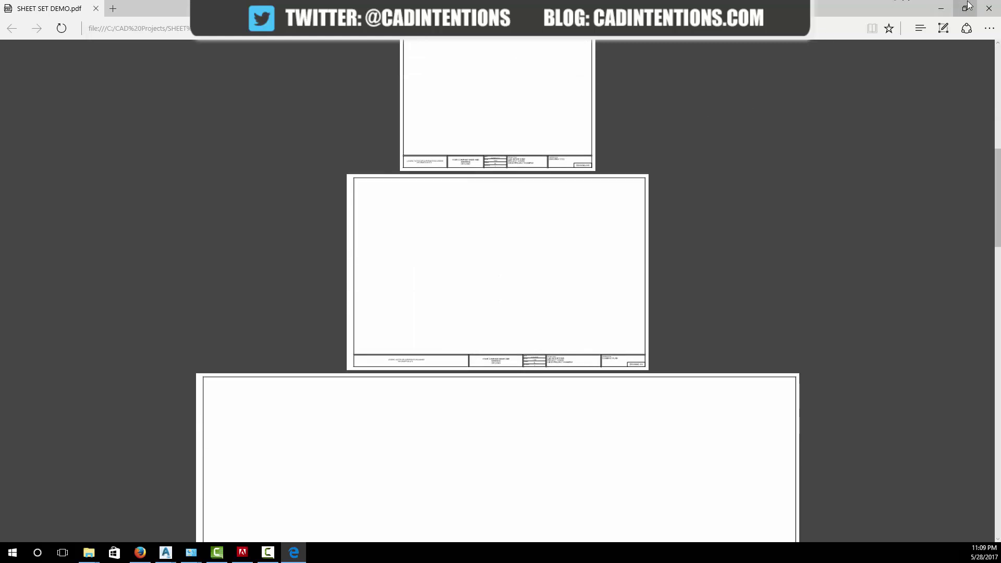
Close the PDF browser window and bring AutoCAD's DRAWING 09 layout back to the front.
left_click(989, 10)
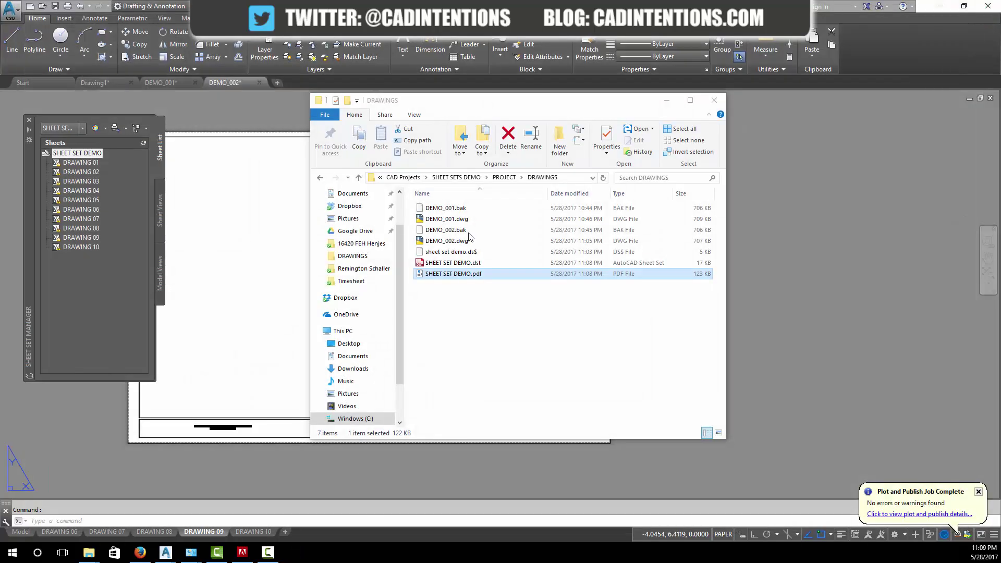
left_click(239, 167)
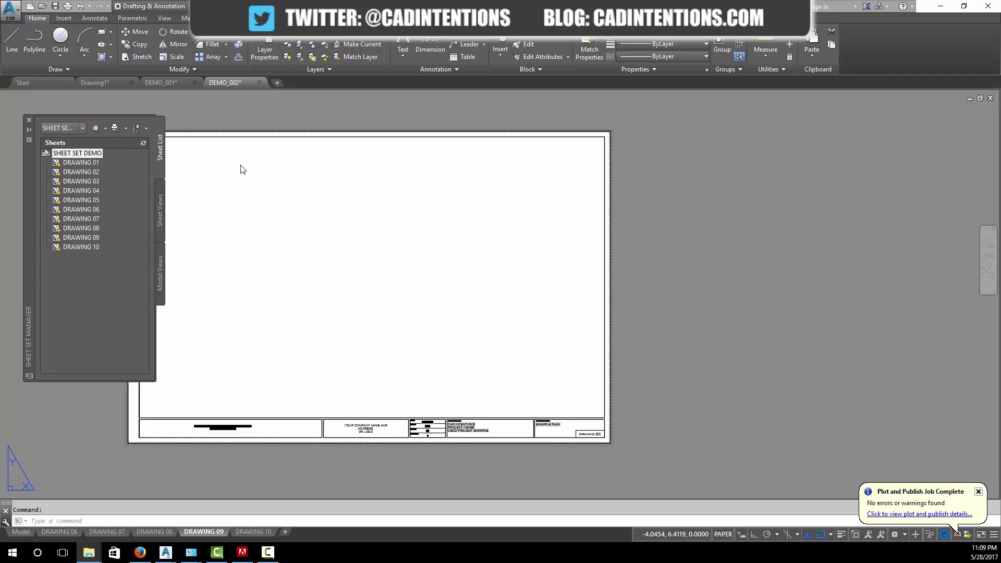
left_click(697, 280)
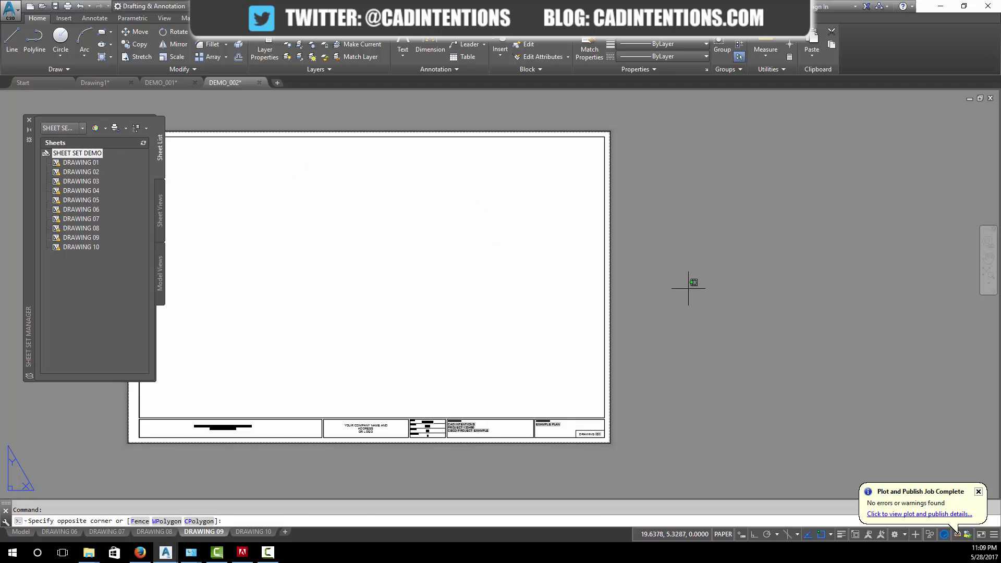